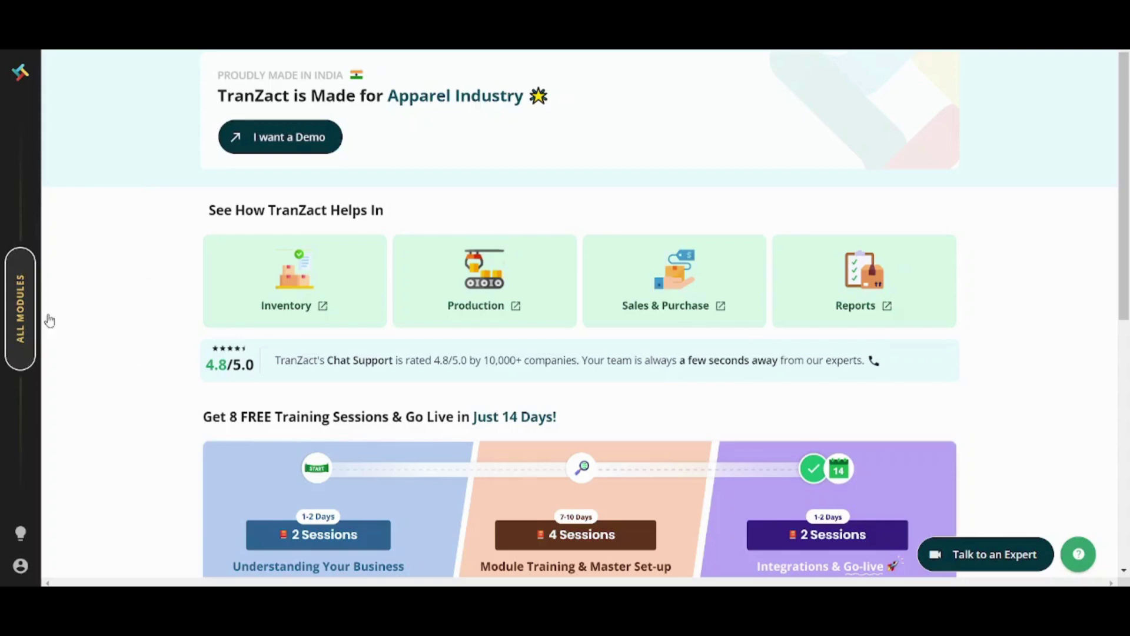
left_click(20, 305)
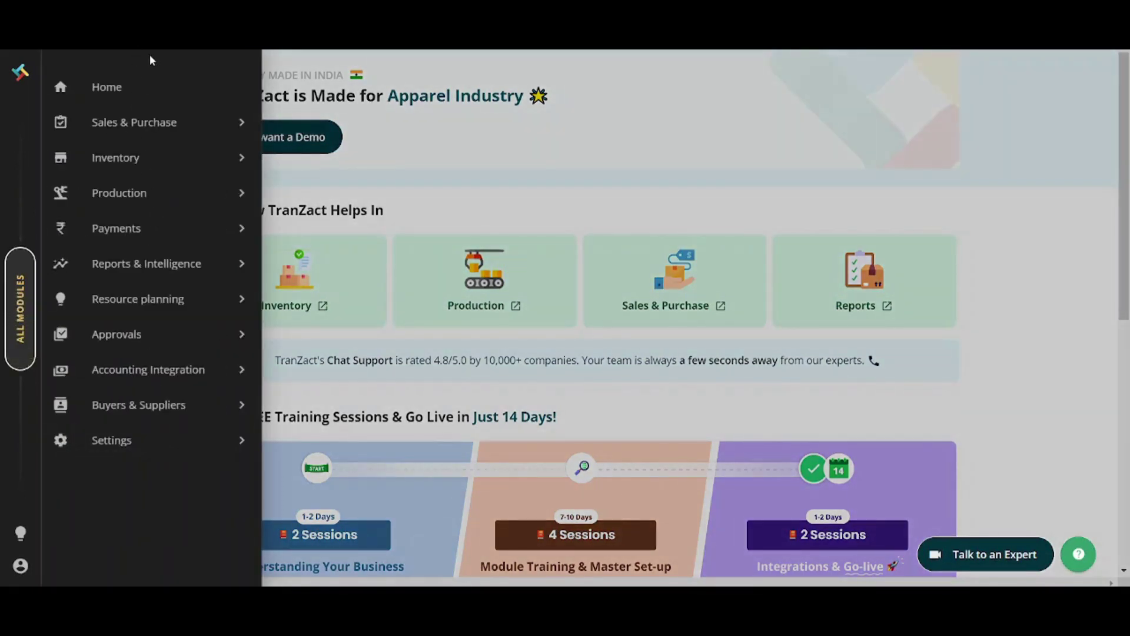
mouse_move(144, 120)
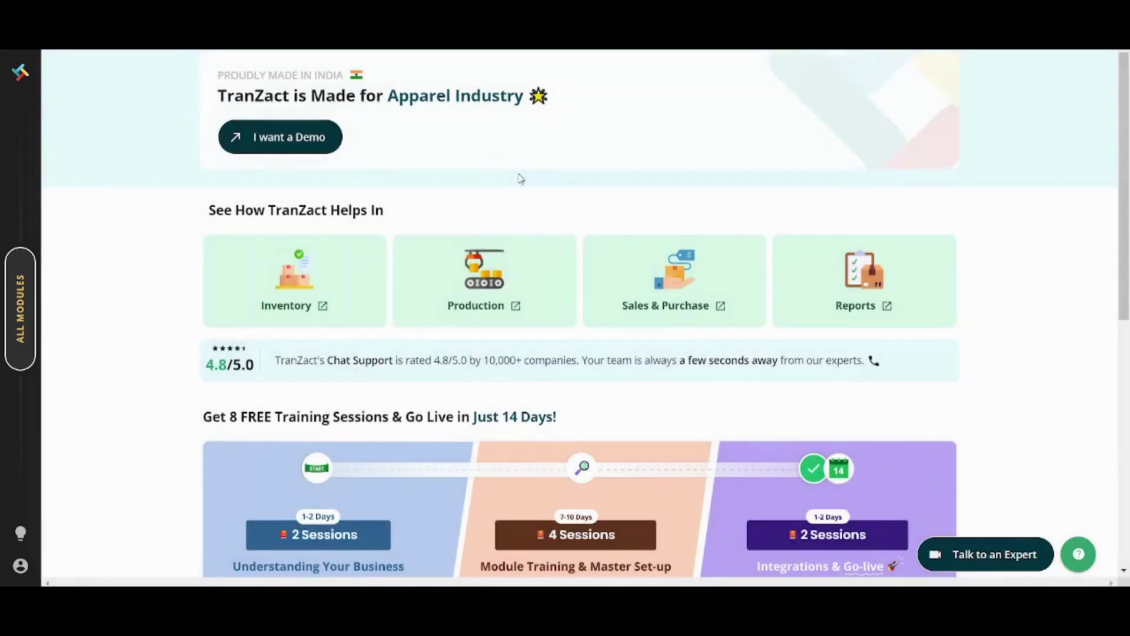
scroll(586, 313, "down", 5)
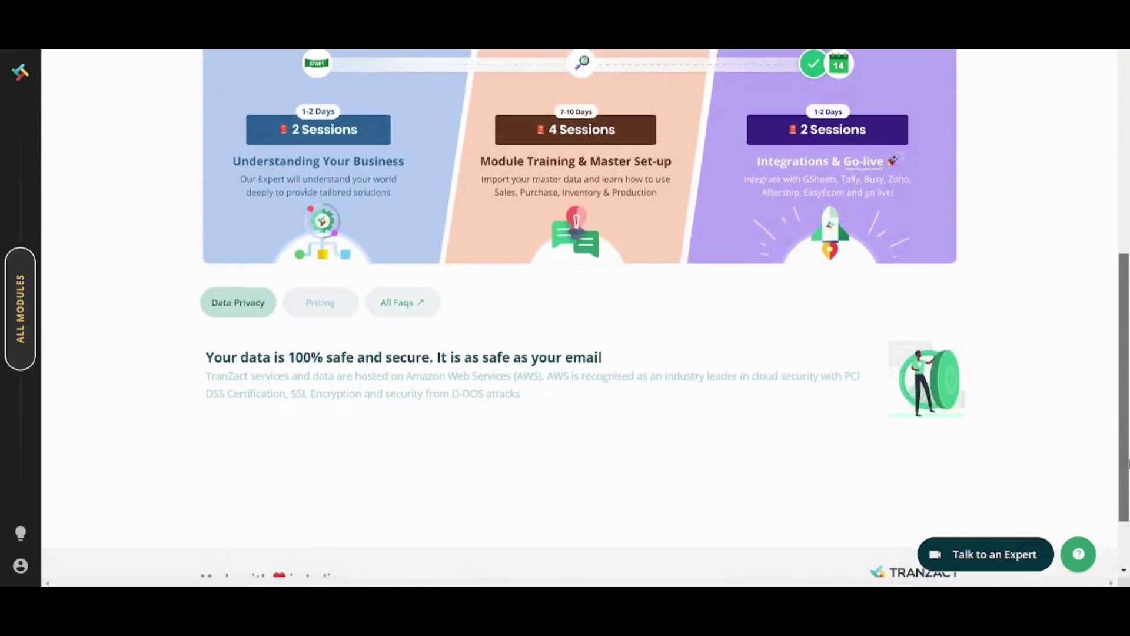
left_click_drag(1126, 393, 1126, 146)
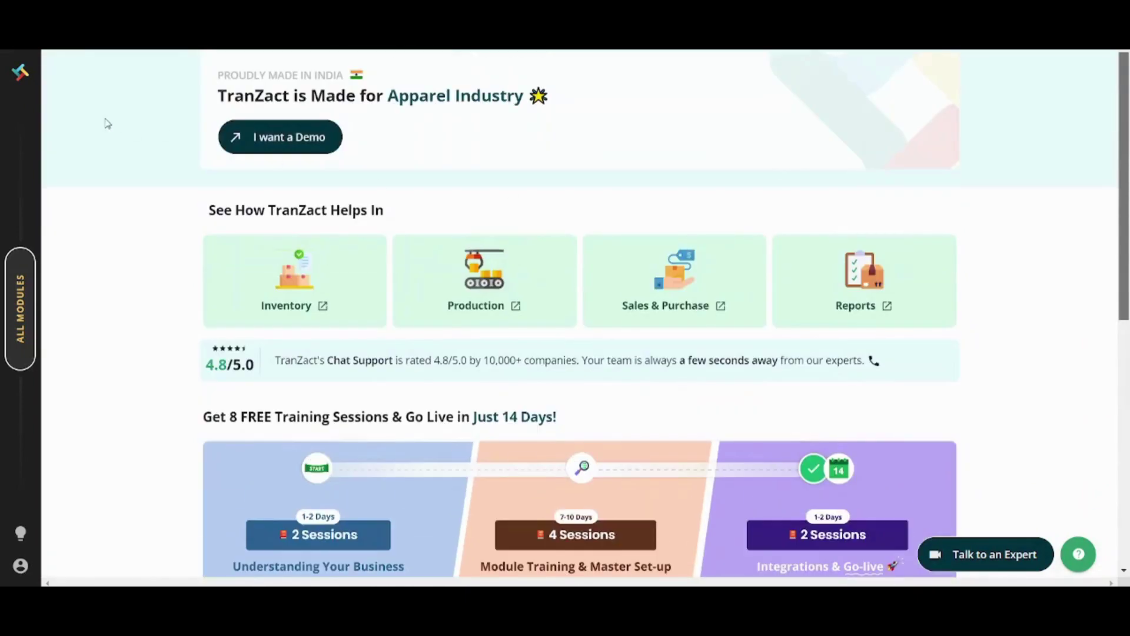
Go to Sales & Purchase through All Modules and start creating a new document.
left_click(23, 318)
mouse_move(181, 125)
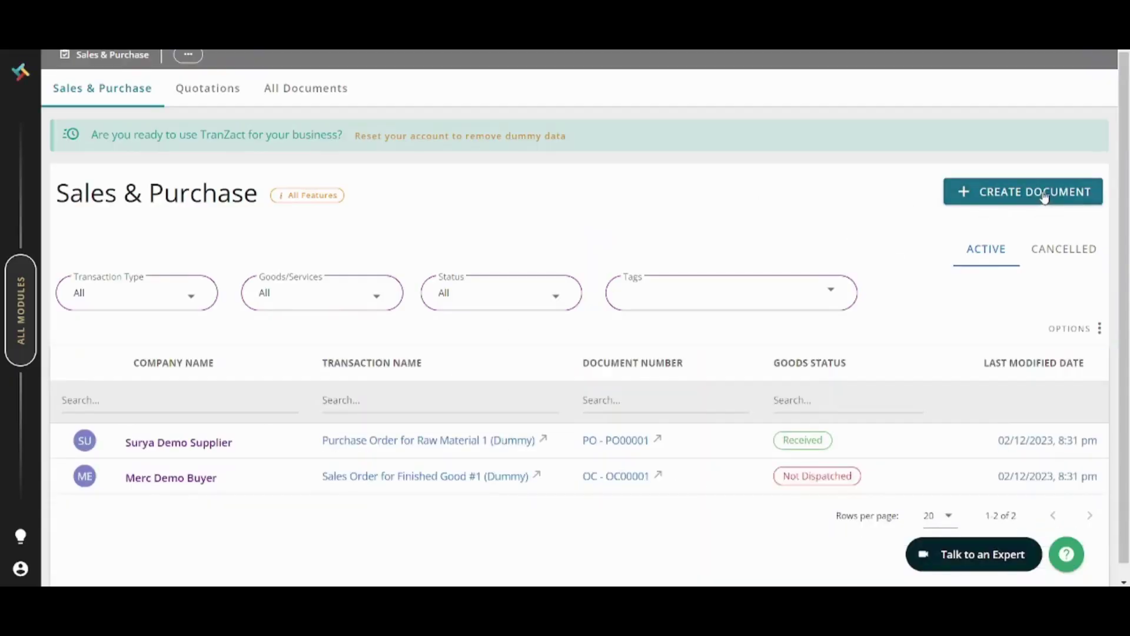
left_click(1020, 196)
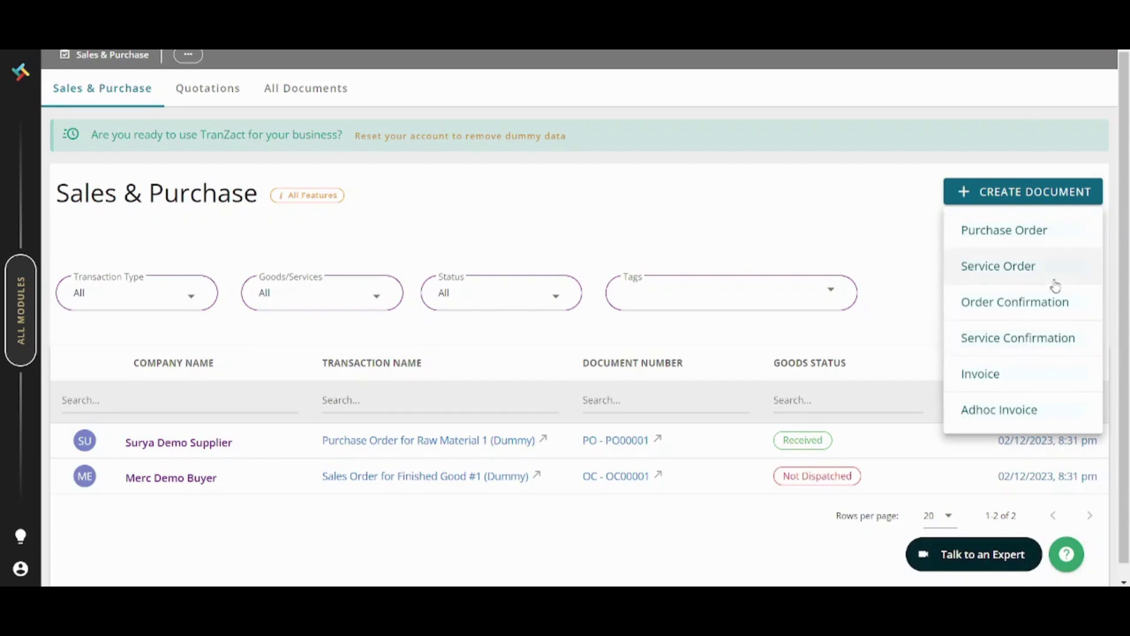
Start a new purchase order and preview the Add New Company form, closing it unsaved.
left_click(1031, 234)
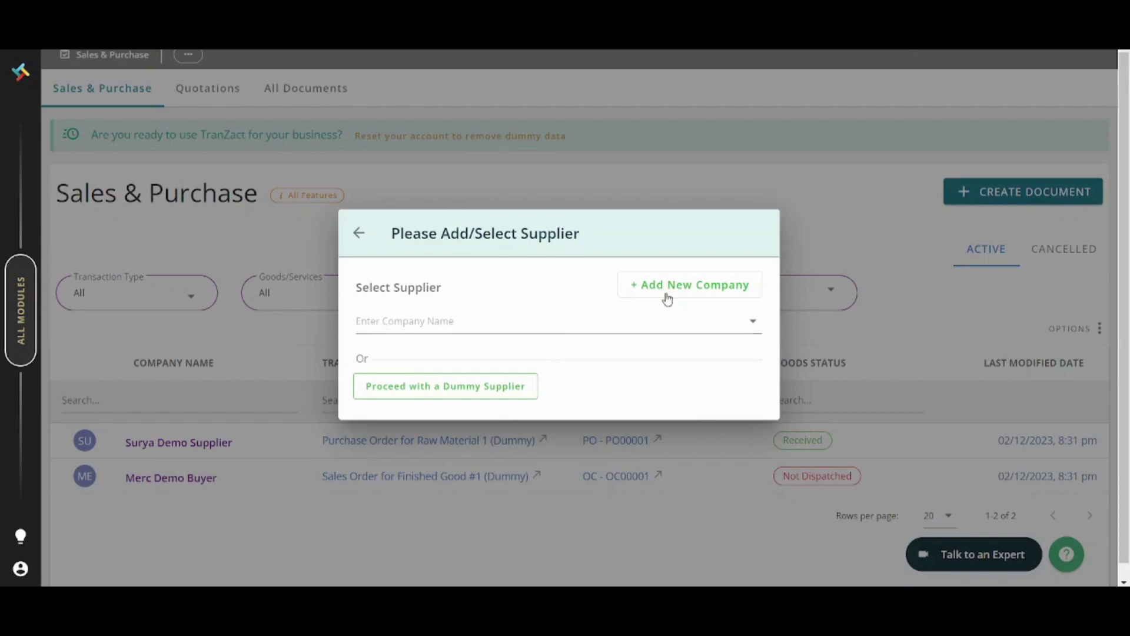
left_click(714, 285)
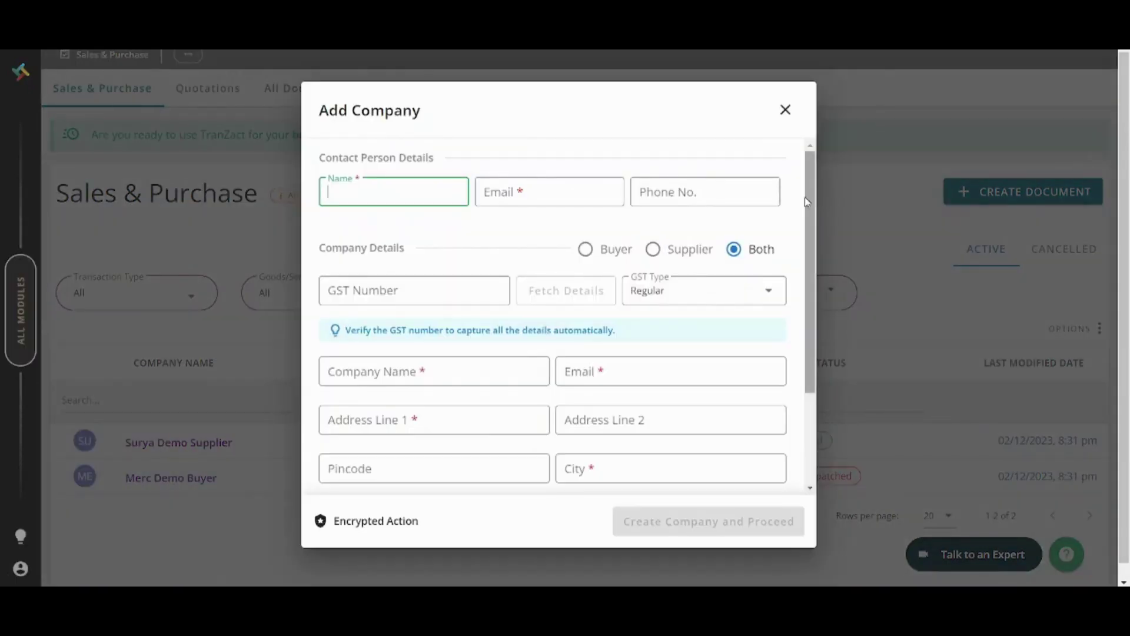
left_click_drag(809, 201, 805, 136)
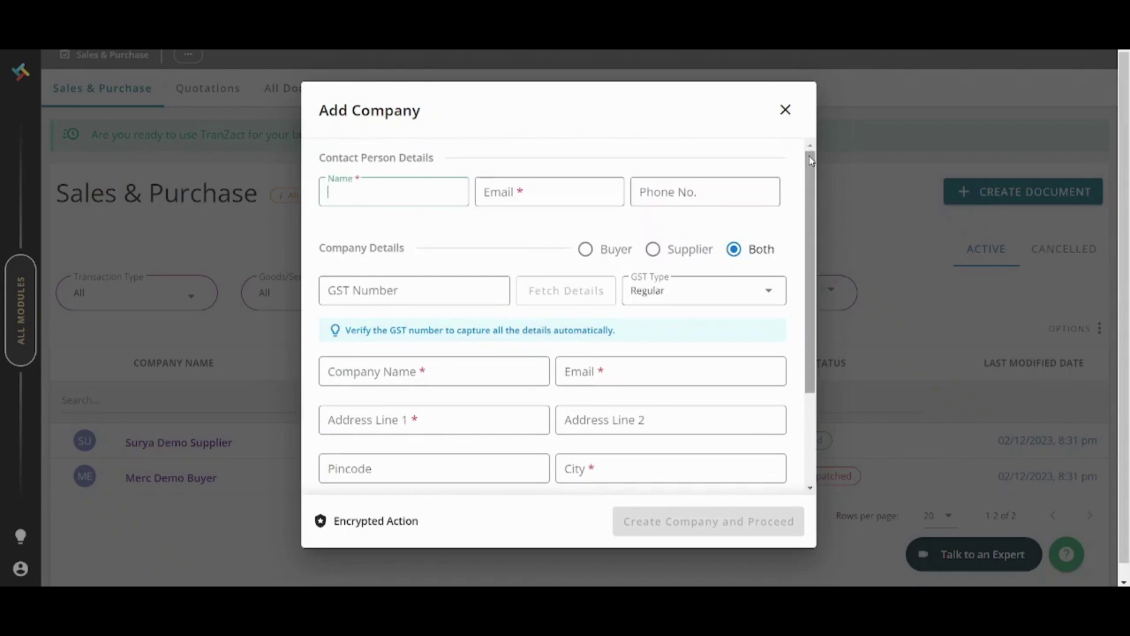
left_click(786, 110)
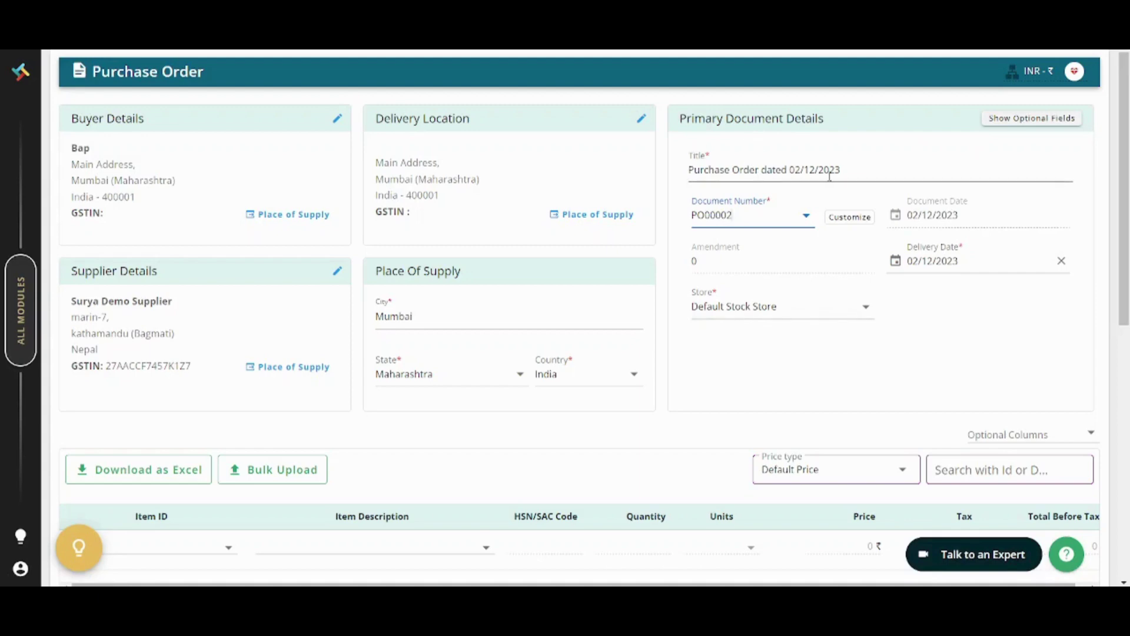
Retitle the dummy-supplier purchase order 'Purchase Order 1' and scroll down to the items.
left_click_drag(855, 172, 674, 171)
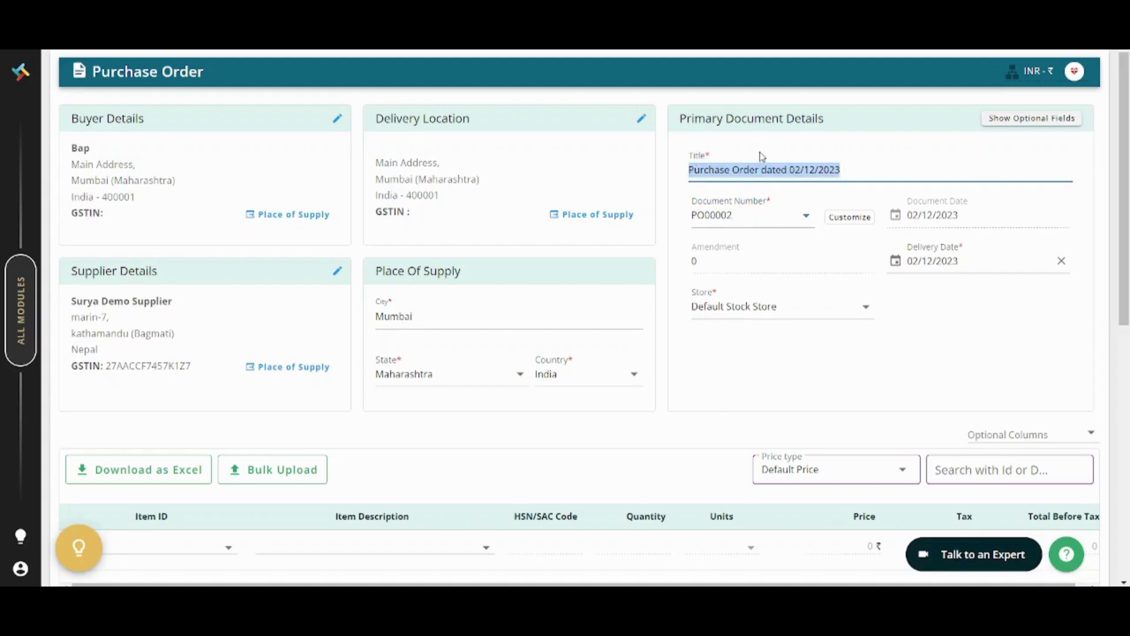
type("Ouc")
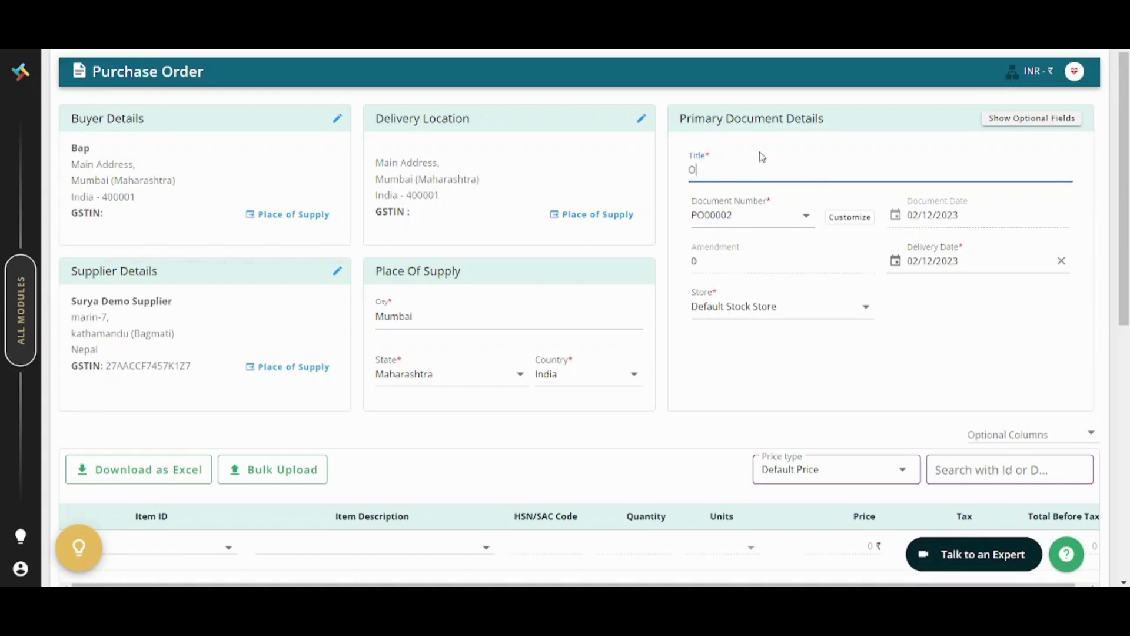
key("BackSpace")
type("Purchase Order 1")
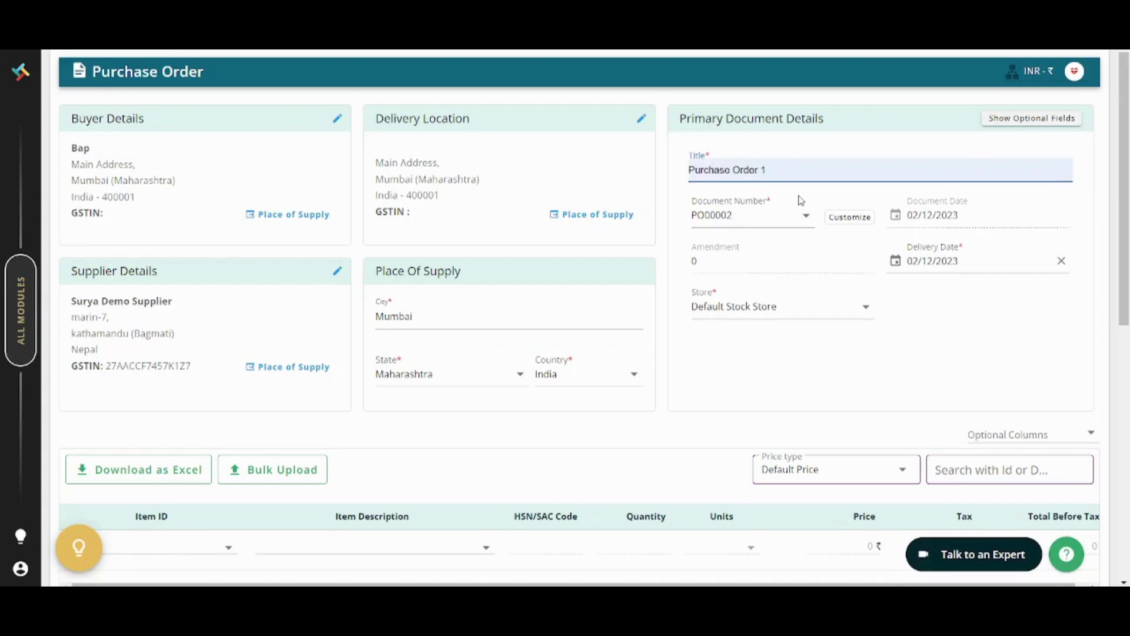
key("Left")
key("Left")
key("Left")
key("Left")
key("Left")
key("Left")
key("BackSpace")
type("O")
key("End")
scroll(942, 507, "down", 3)
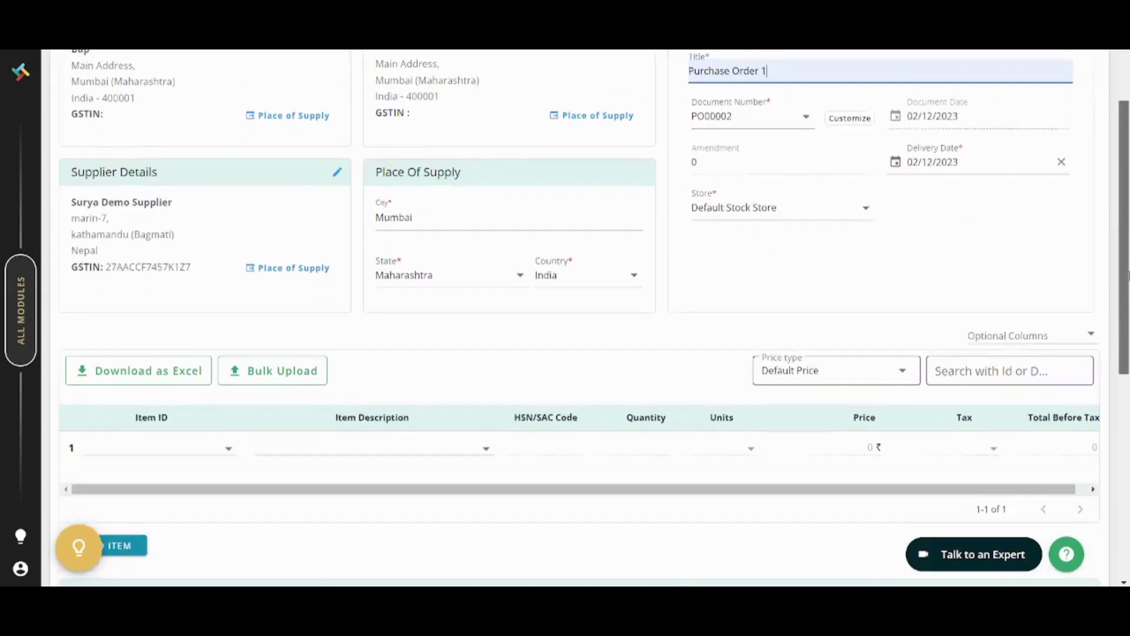
scroll(157, 227, "down", 1)
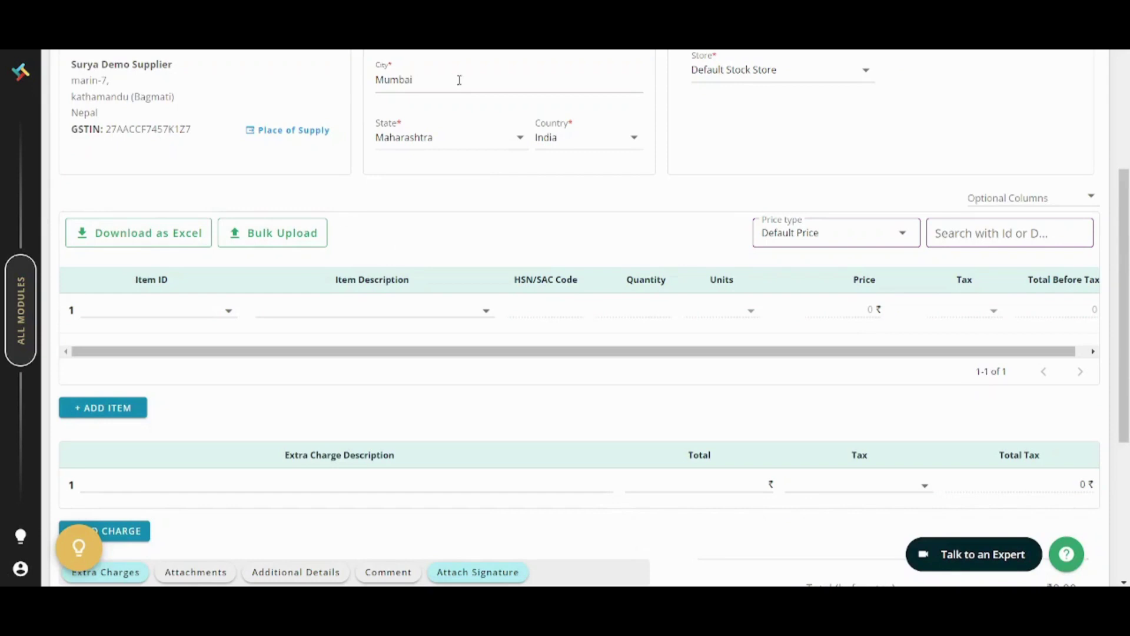
Add item RM01 to the first line with quantity 100 Kg.
scroll(576, 263, "down", 1)
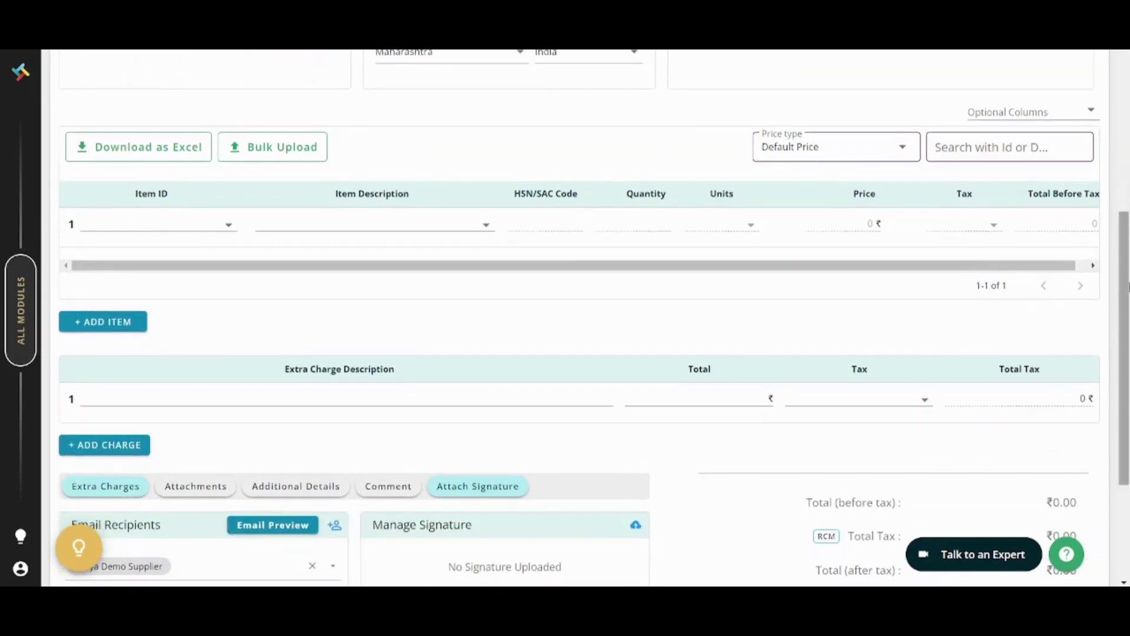
left_click(186, 223)
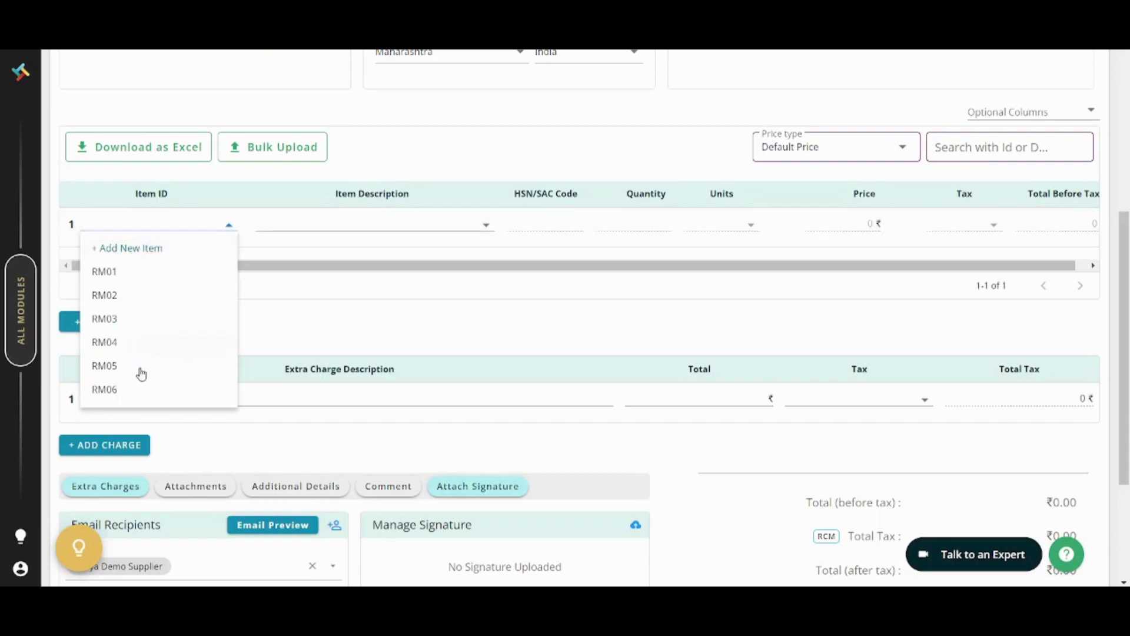
left_click(128, 277)
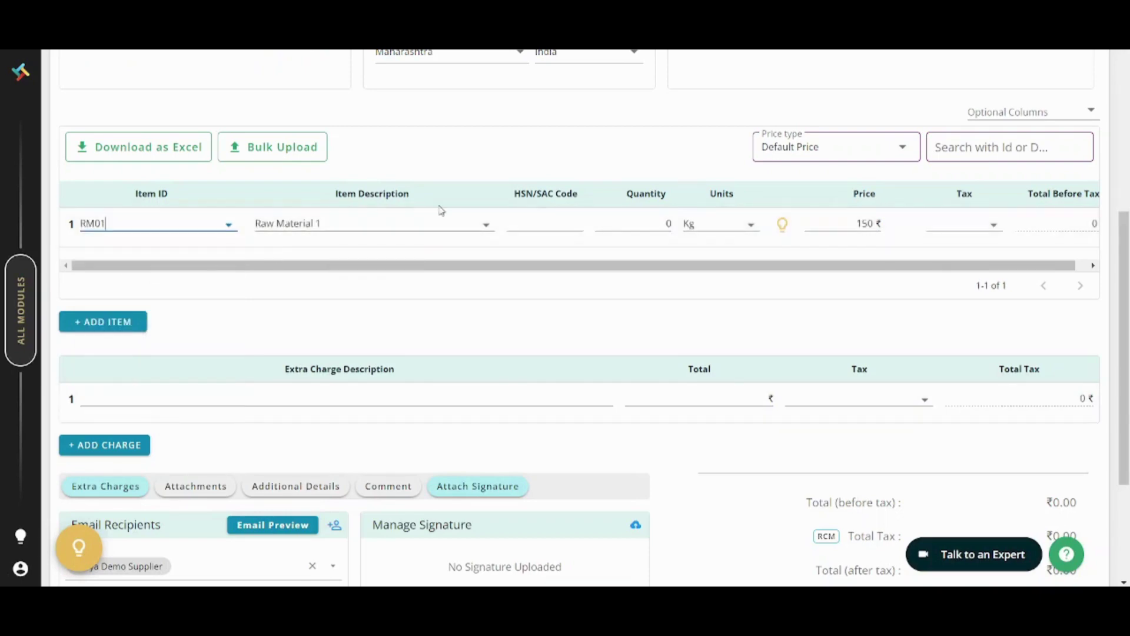
left_click(673, 229)
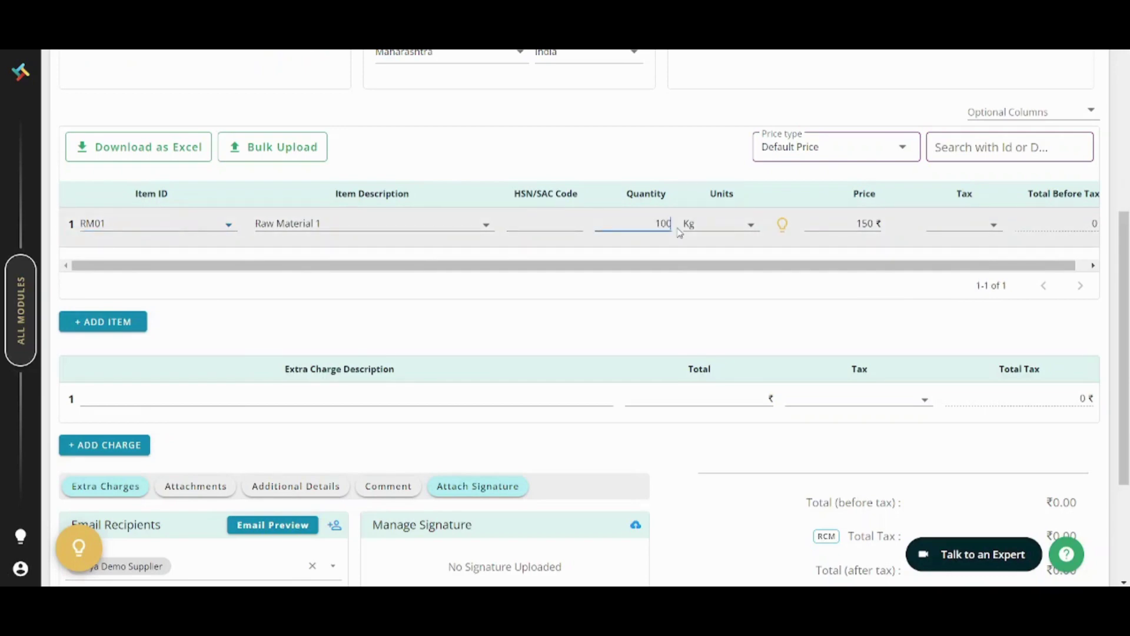
left_click(755, 291)
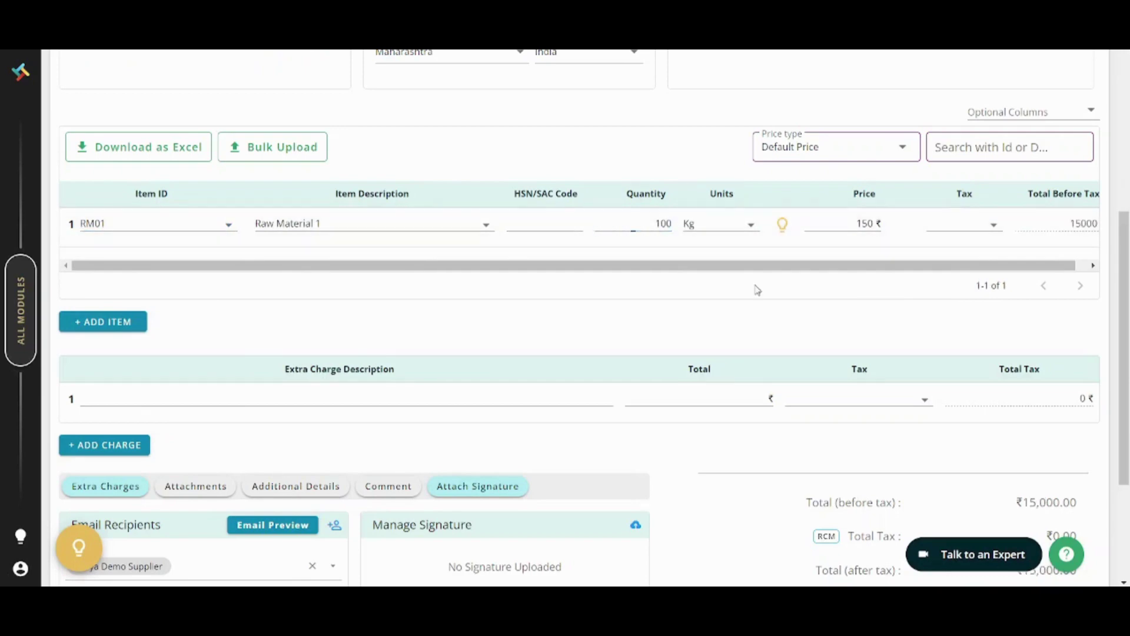
left_click(744, 227)
left_click(743, 234)
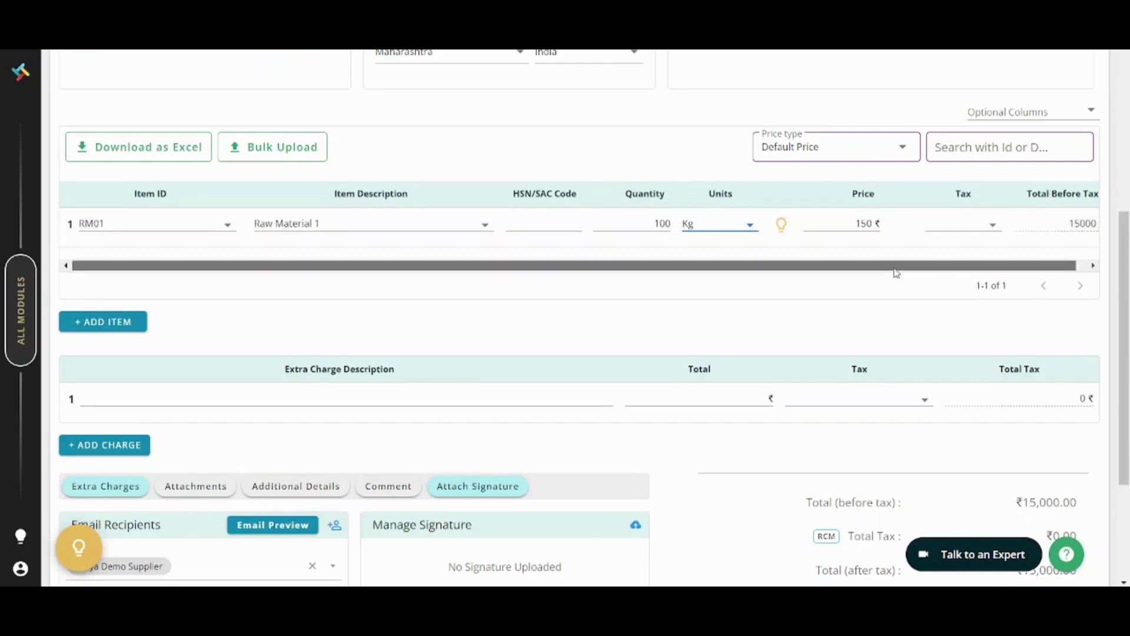
Leave the line's tax rate empty and check the ₹15,000.00 grand total.
scroll(898, 278, "right", 1)
left_click(981, 227)
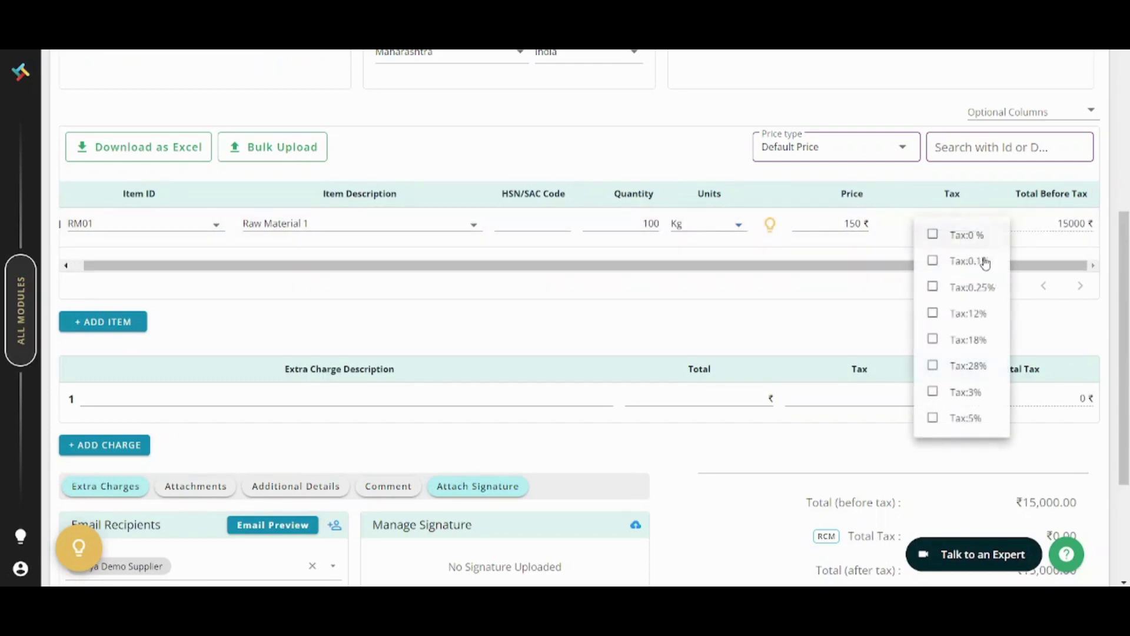
left_click(839, 255)
scroll(839, 256, "down", 1)
scroll(565, 312, "down", 1)
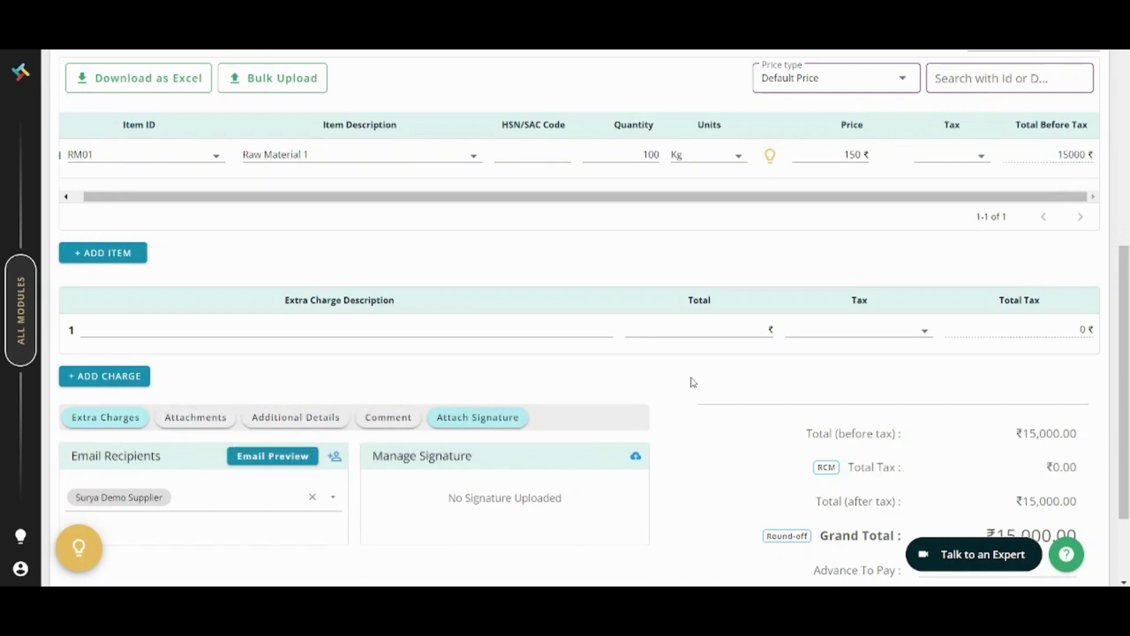
scroll(1127, 294, "down", 2)
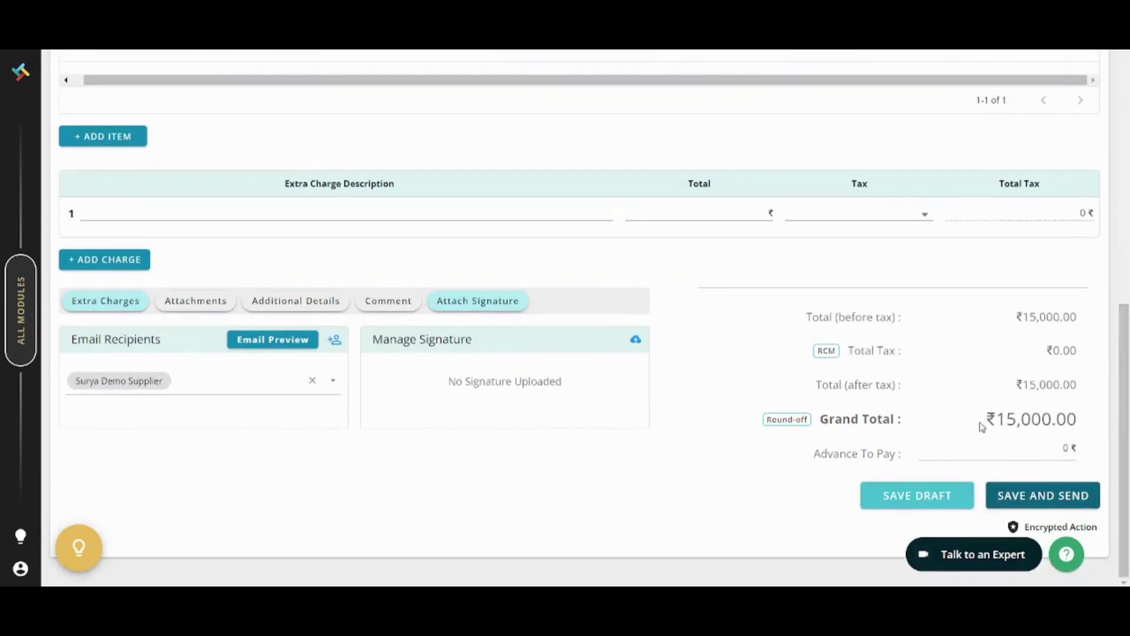
left_click_drag(982, 425, 1094, 431)
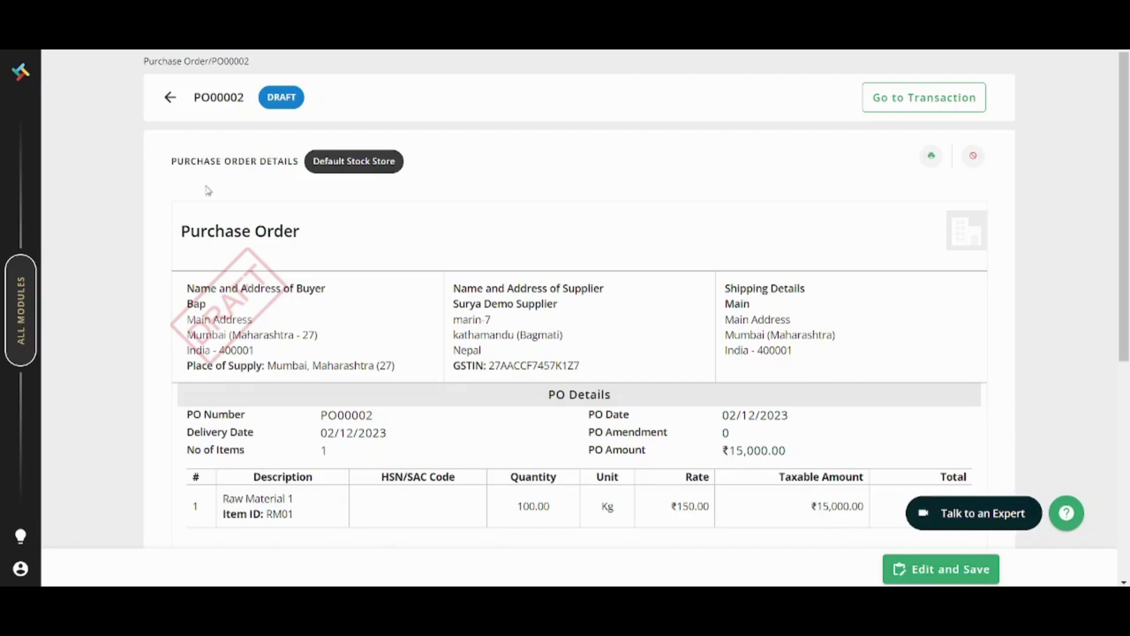
scroll(503, 201, "down", 2)
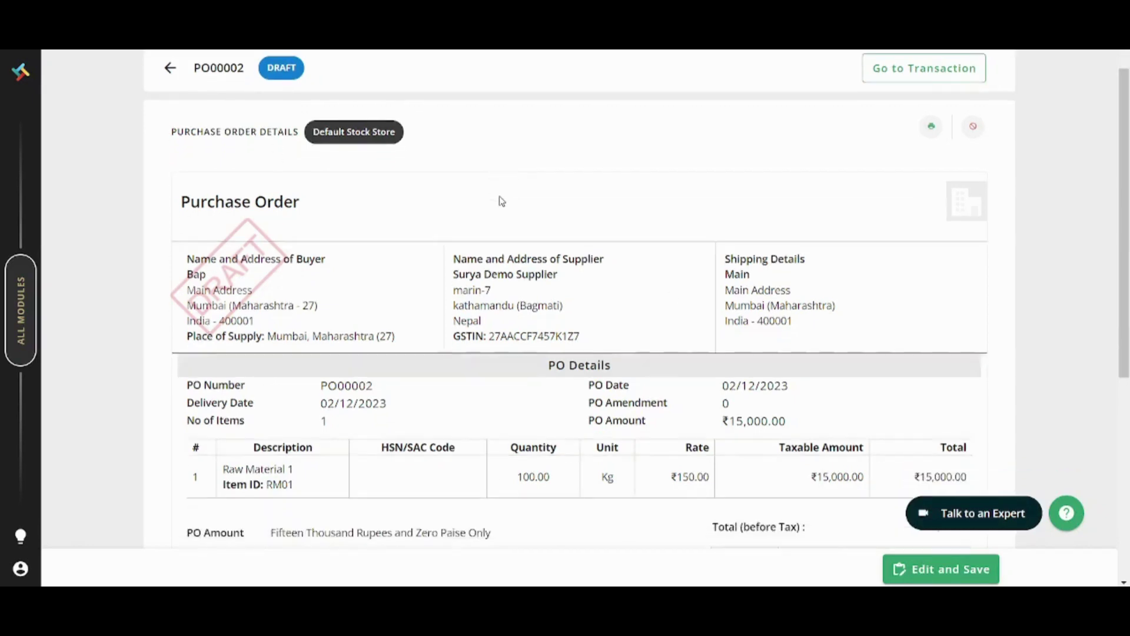
scroll(568, 187, "down", 3)
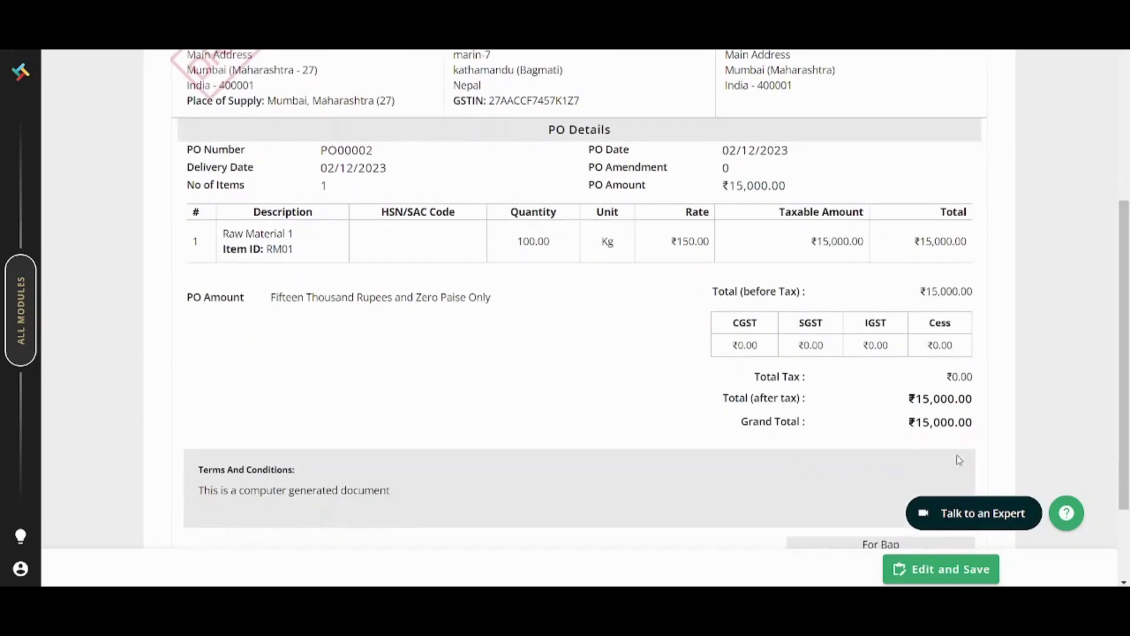
scroll(942, 437, "down", 2)
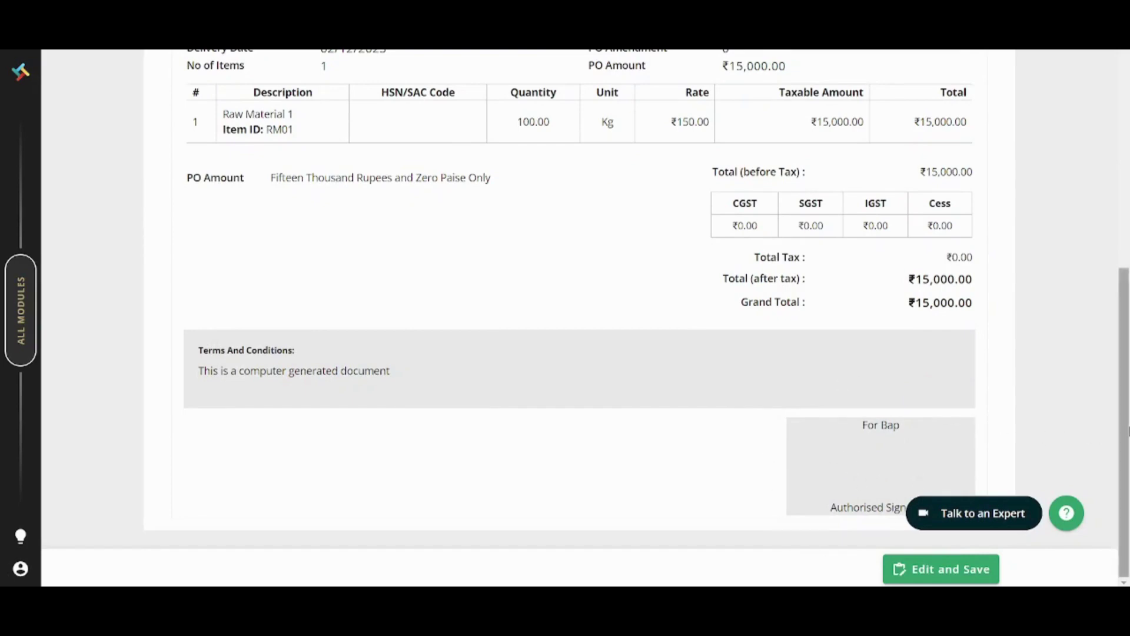
left_click_drag(1125, 436, 1124, 335)
left_click_drag(1127, 295, 1127, 146)
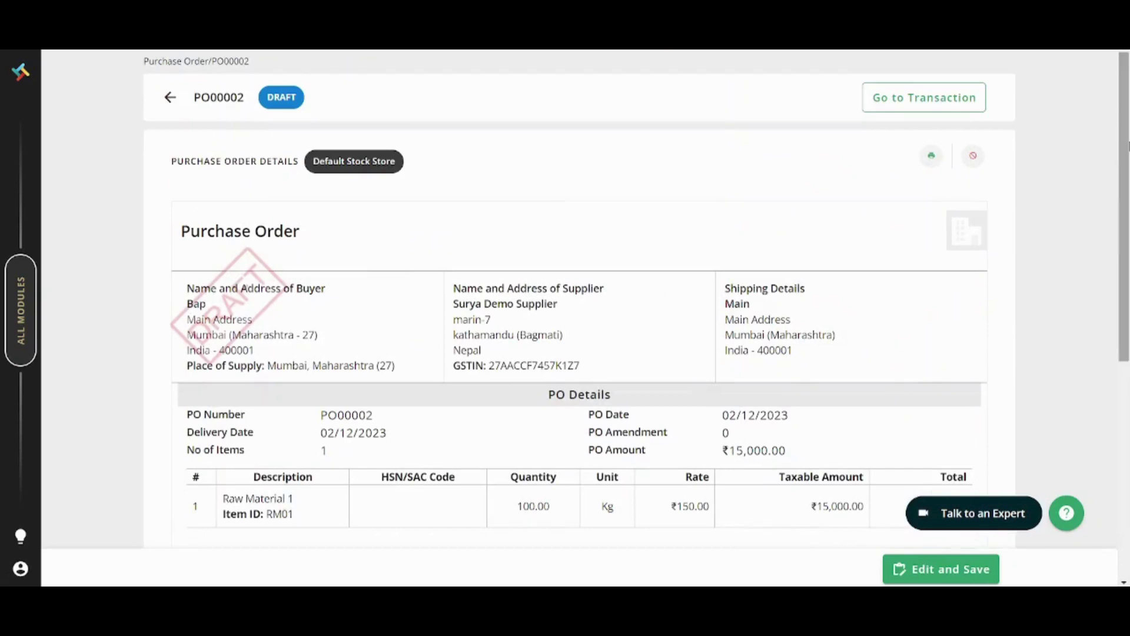
In Sales & Purchase, keep Transaction Type and Goods/Services filters at All and view cancelled documents.
left_click(15, 306)
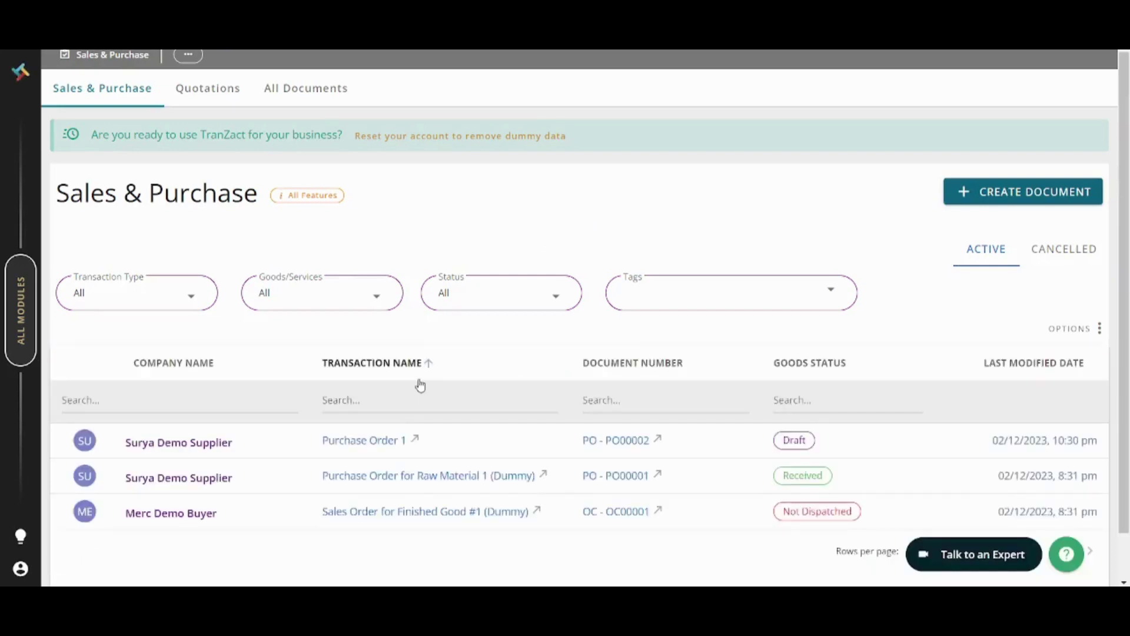
scroll(420, 386, "down", 1)
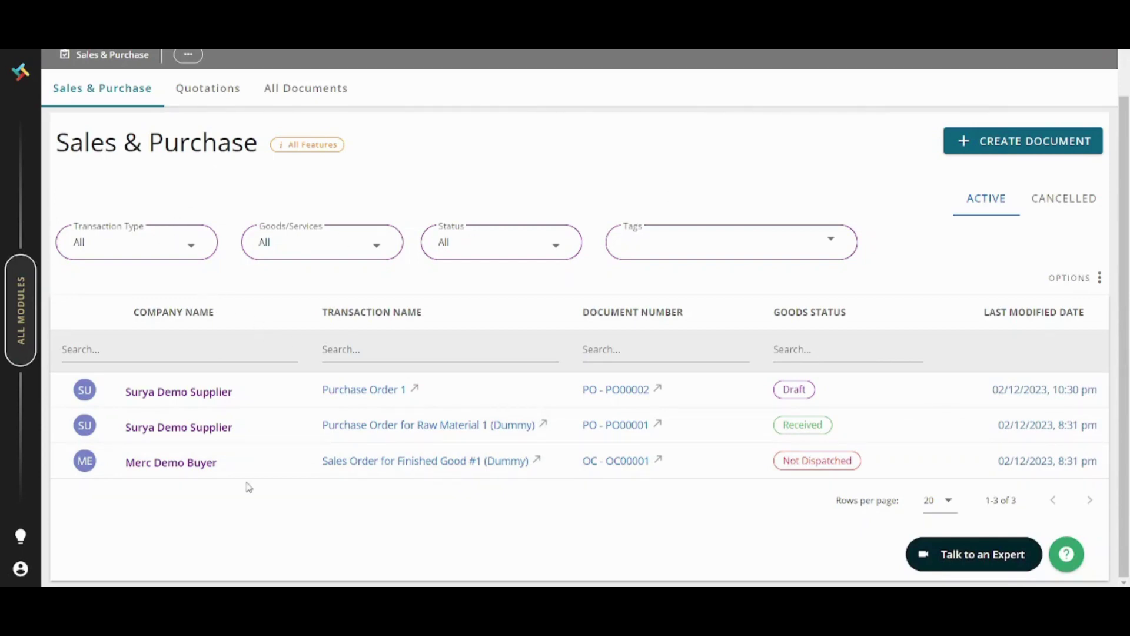
left_click(163, 254)
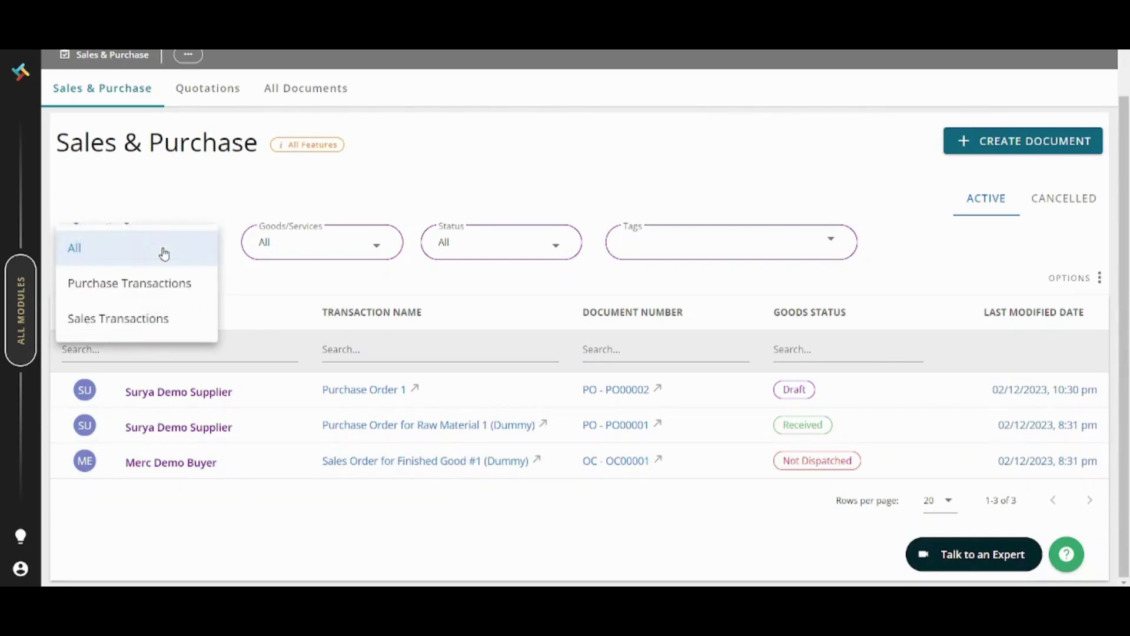
left_click(273, 255)
left_click(273, 254)
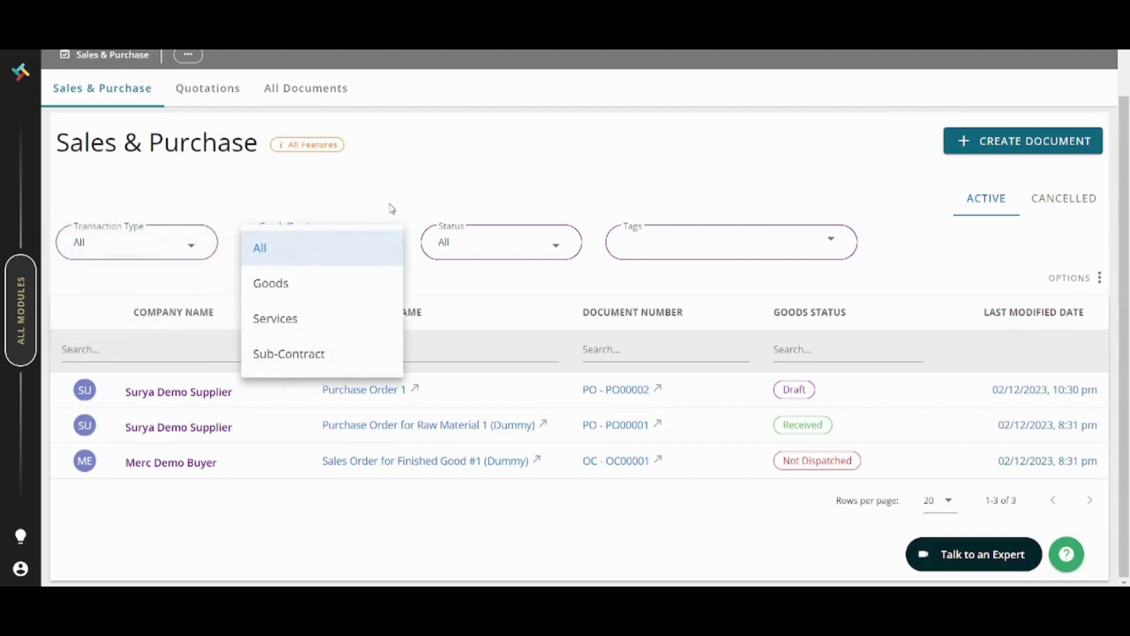
left_click(529, 274)
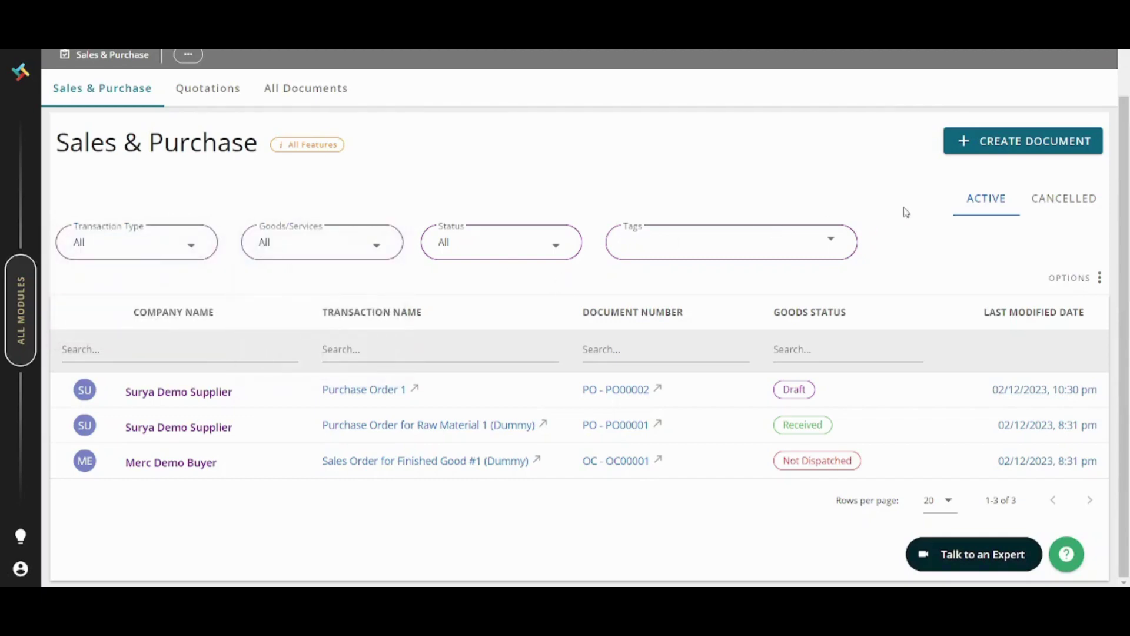
left_click(1060, 213)
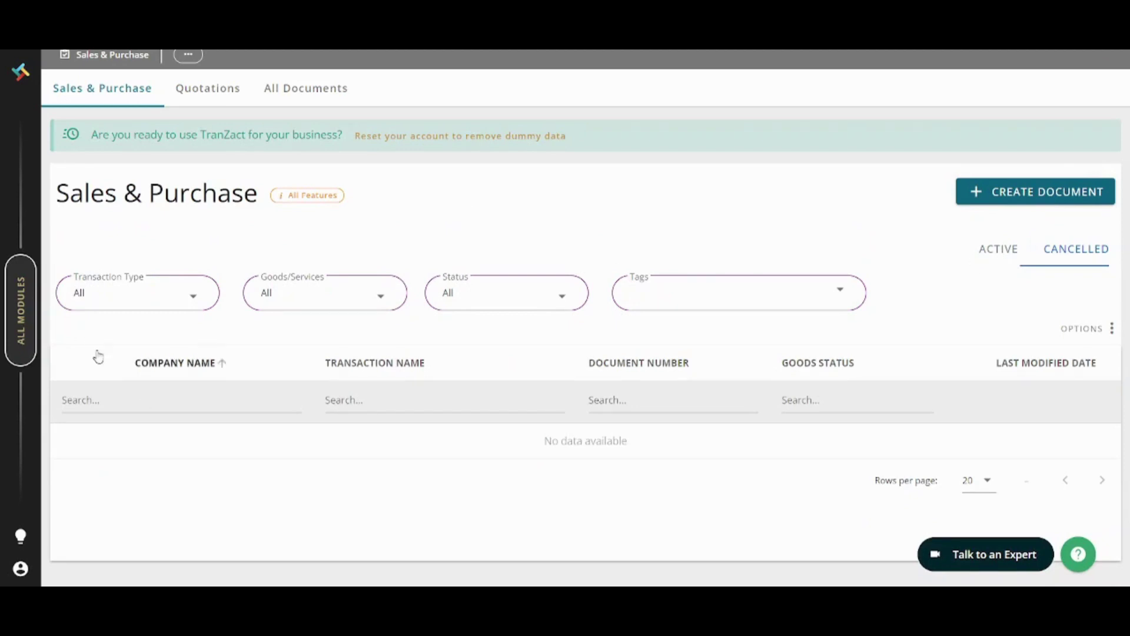
Open the Inventory Item Master and review product stock and prices, like Raw Material 6's 150.00.
left_click(35, 310)
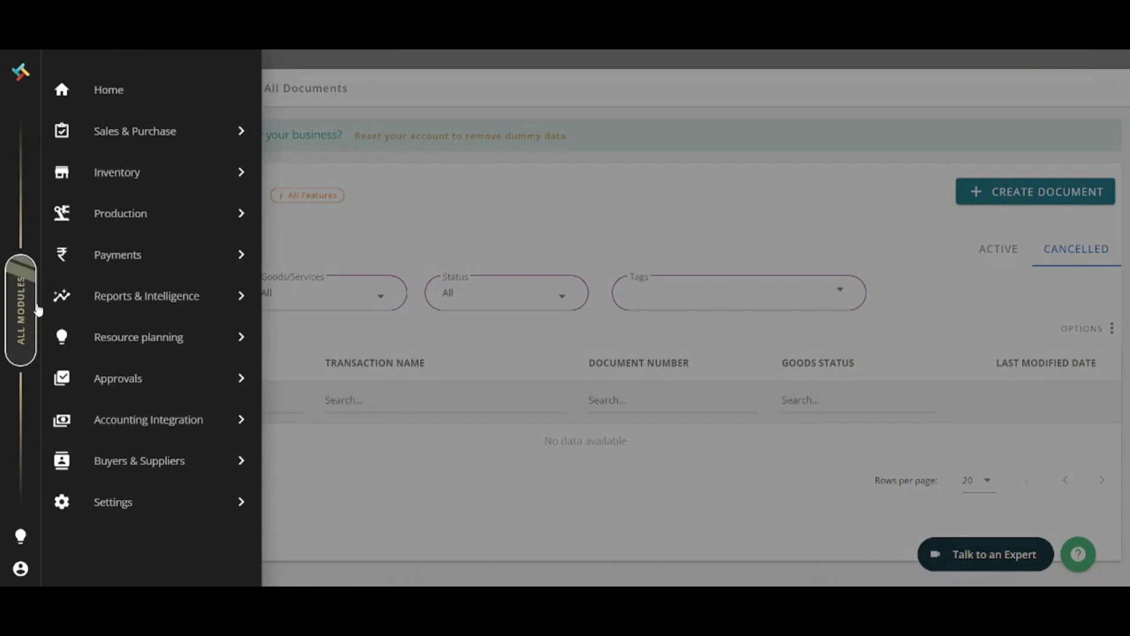
mouse_move(151, 179)
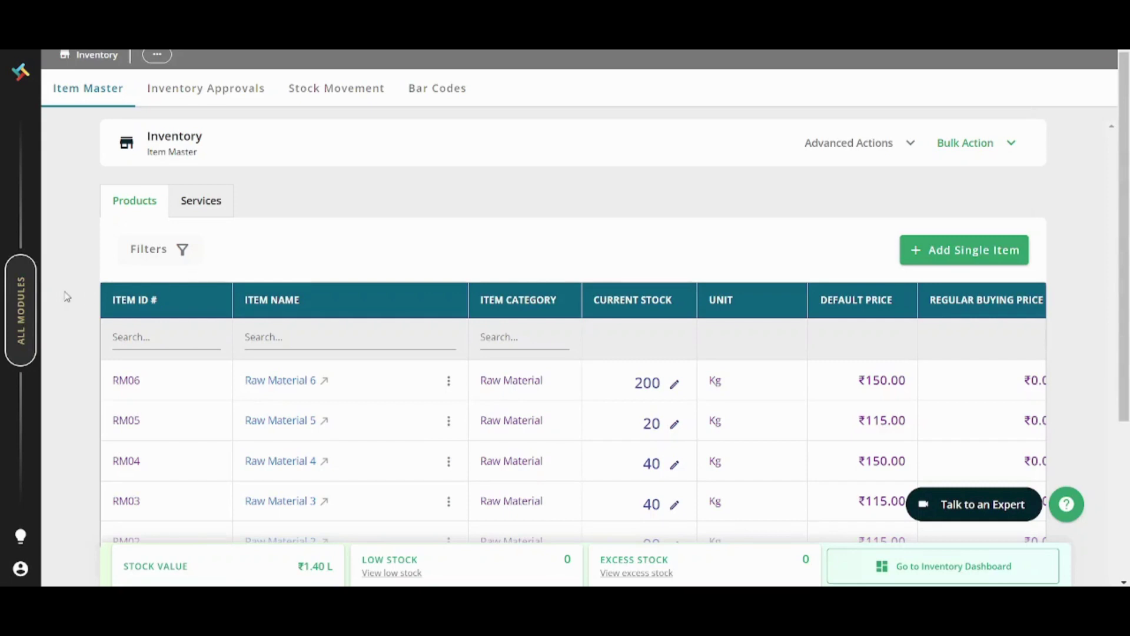
scroll(75, 313, "down", 3)
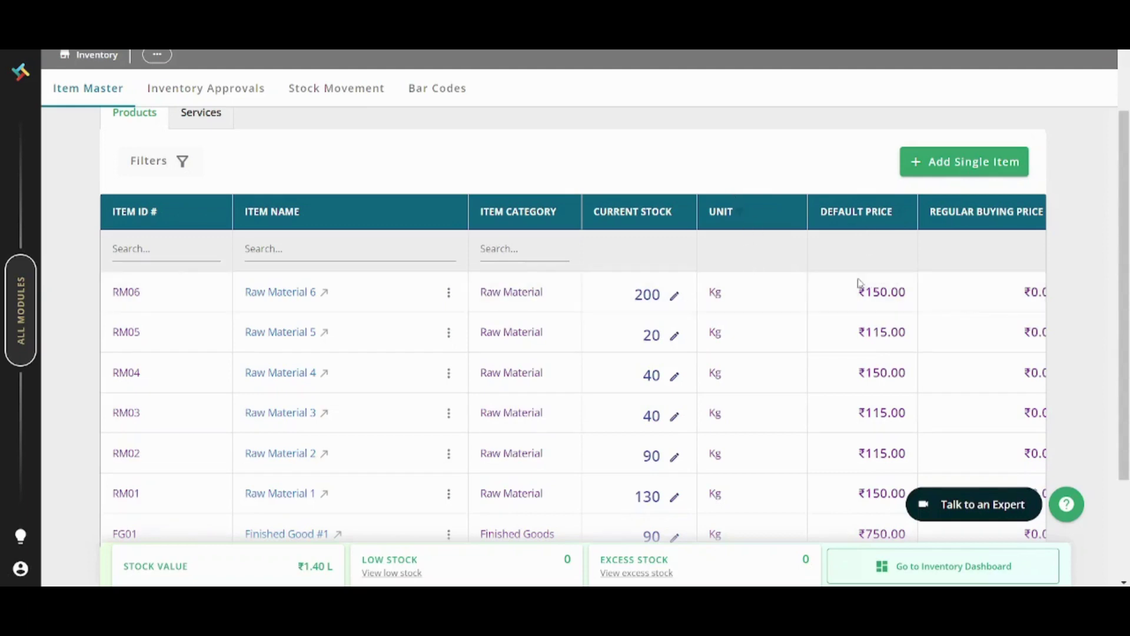
left_click_drag(863, 292, 922, 302)
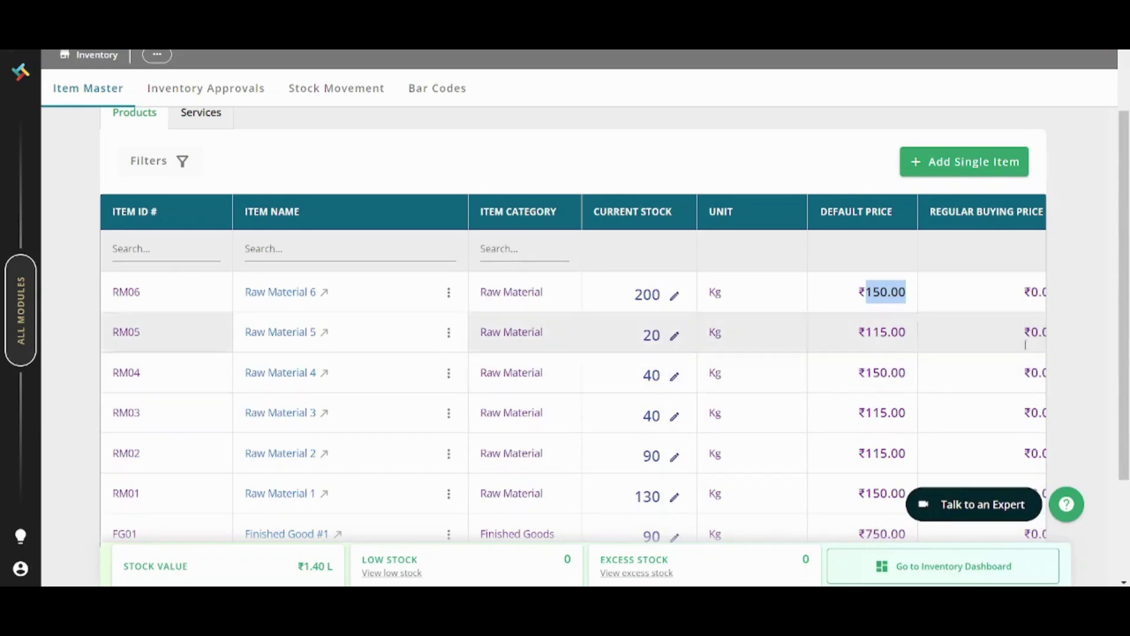
scroll(489, 524, "right", 5)
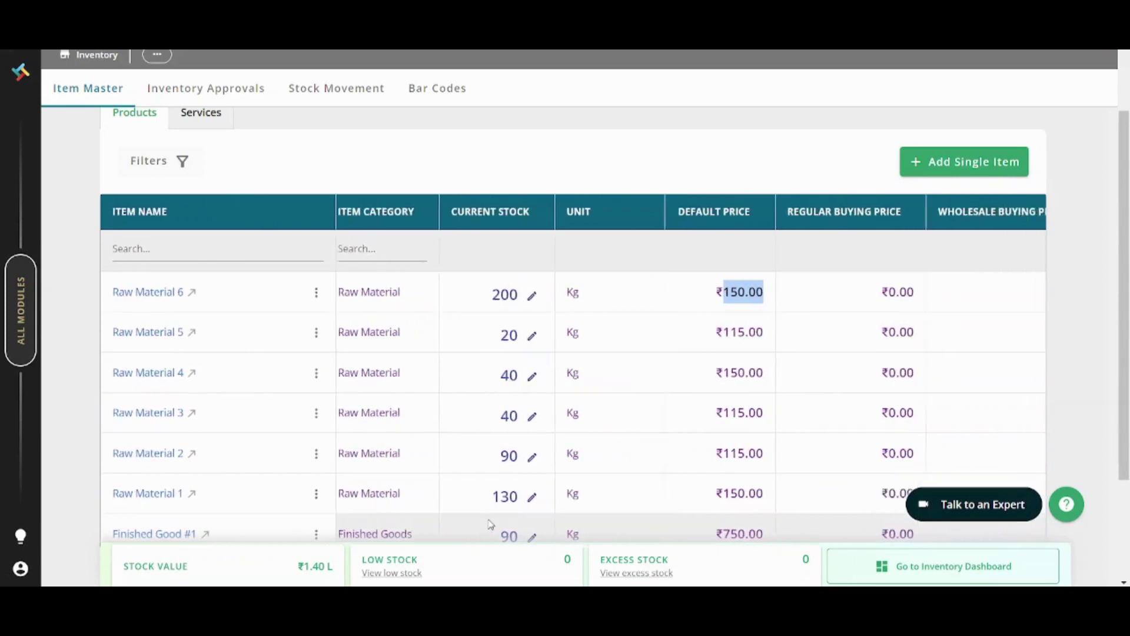
scroll(489, 523, "right", 8)
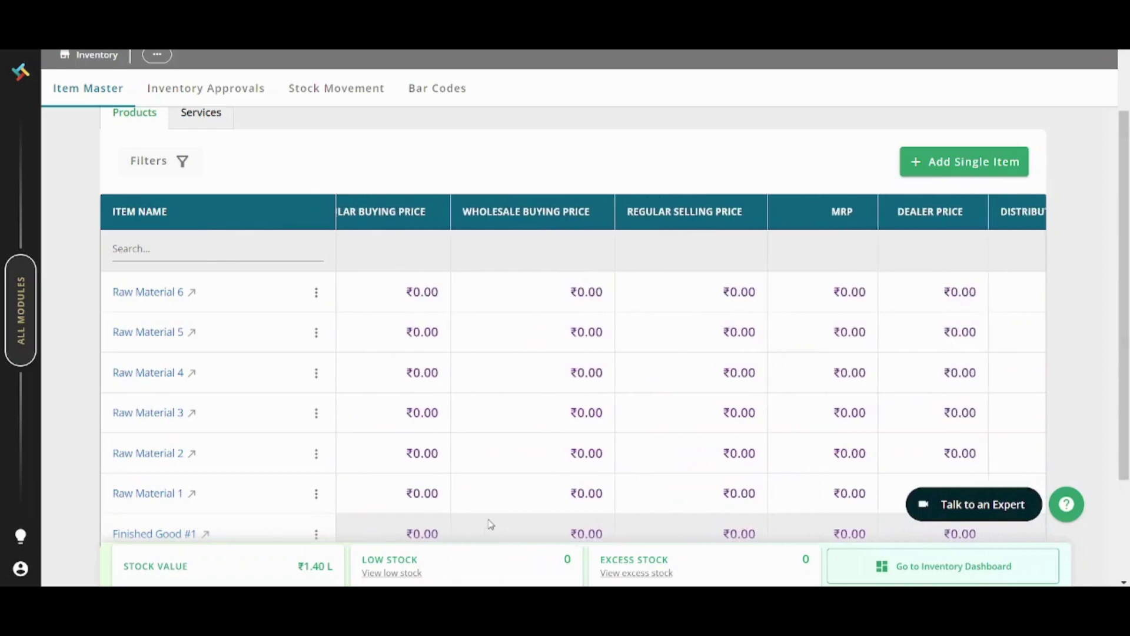
scroll(490, 524, "right", 3)
scroll(489, 524, "left", 15)
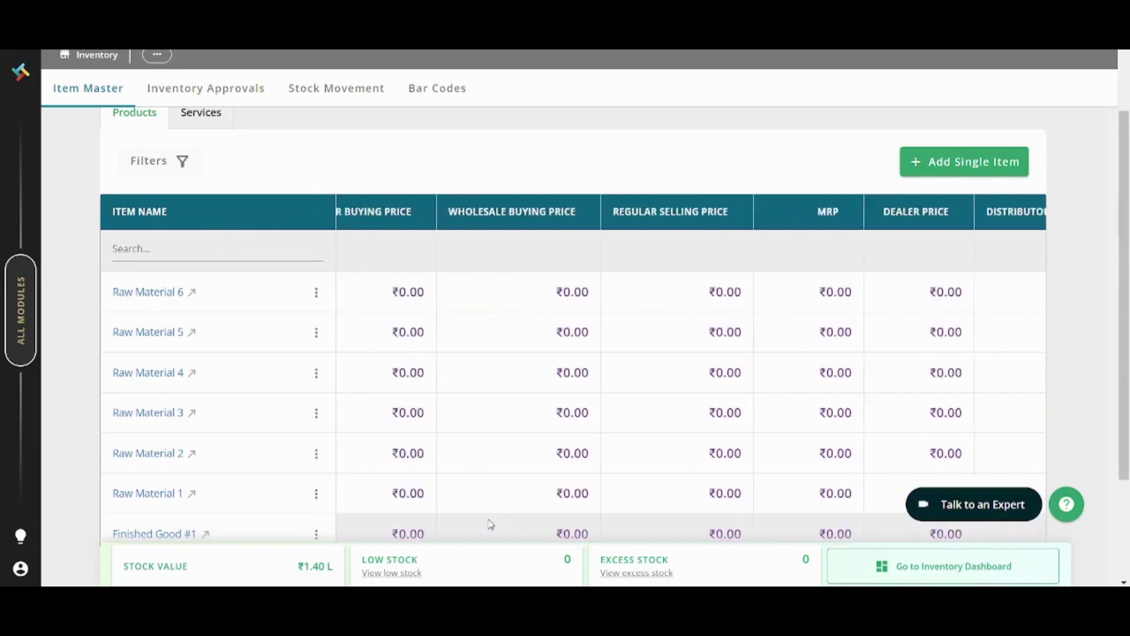
scroll(489, 524, "left", 1)
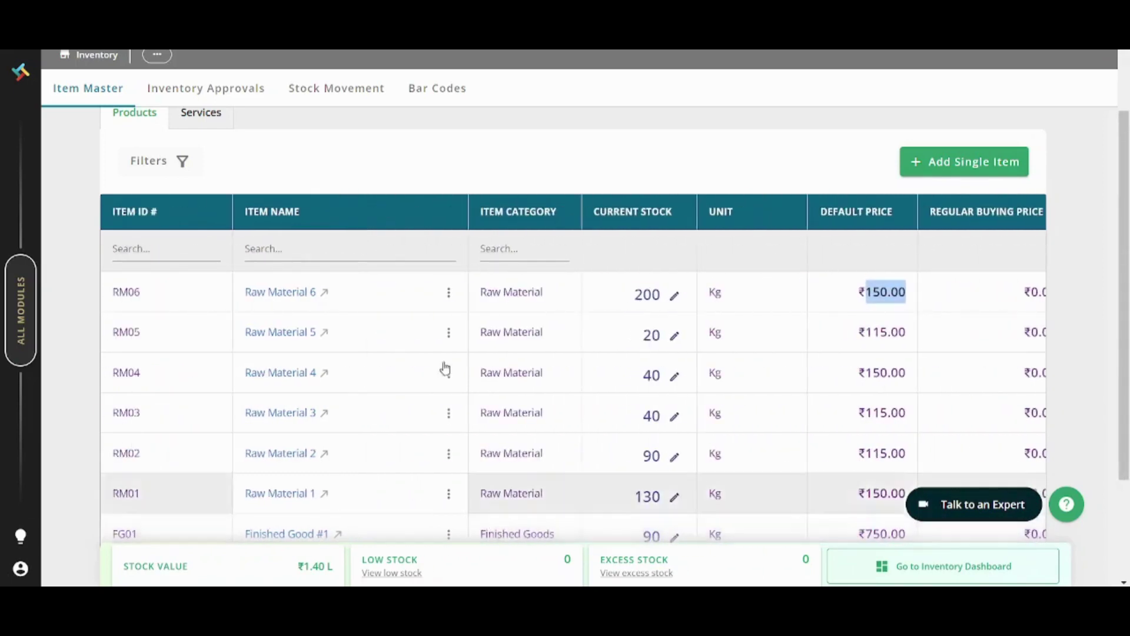
Start a new single item named Raw Material 7, kept as a Product.
left_click(961, 170)
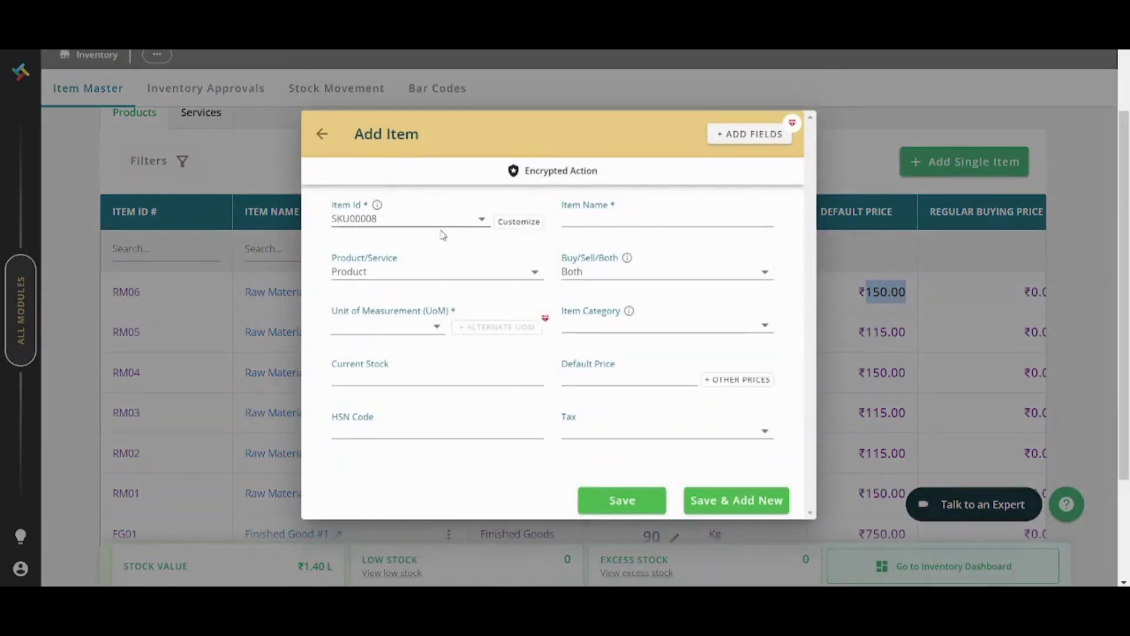
left_click(600, 224)
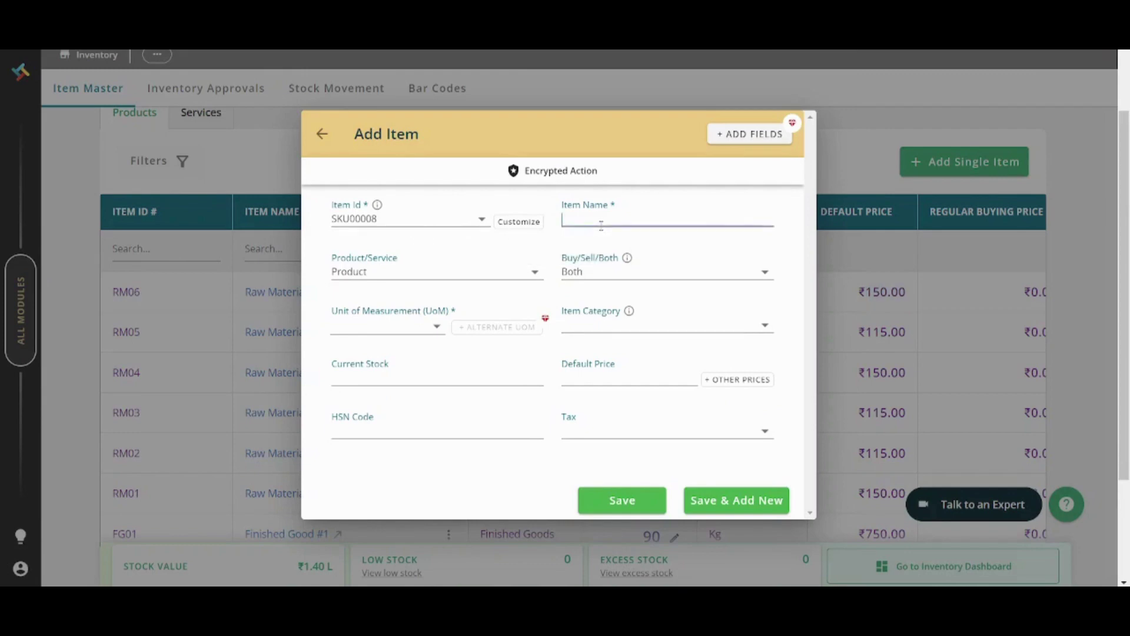
type("Raw Material 7")
left_click(422, 278)
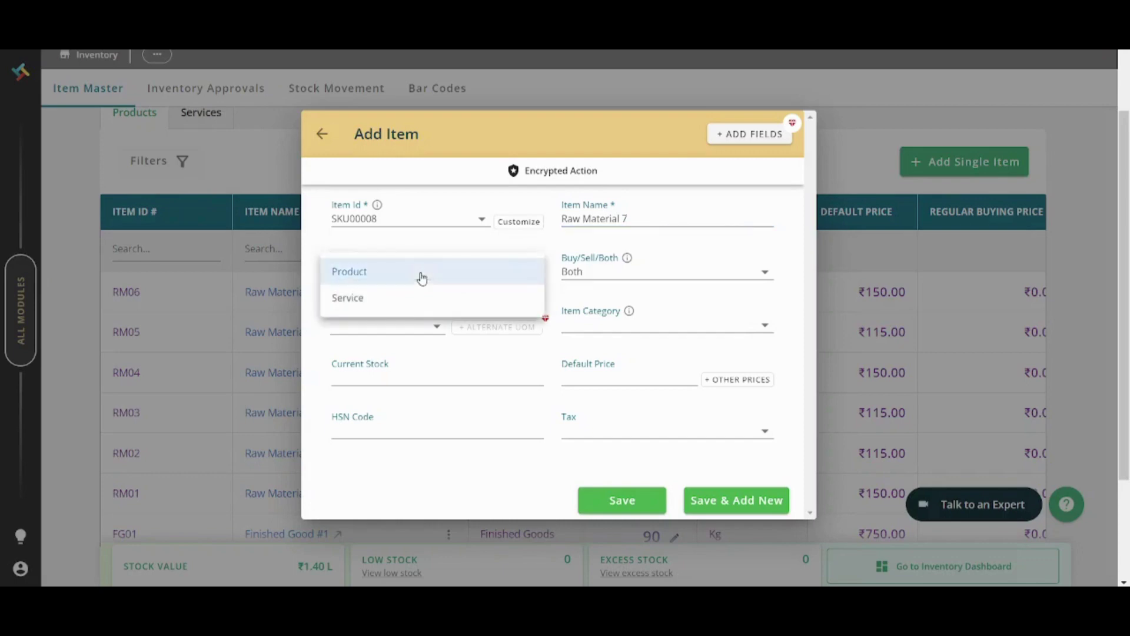
left_click(423, 278)
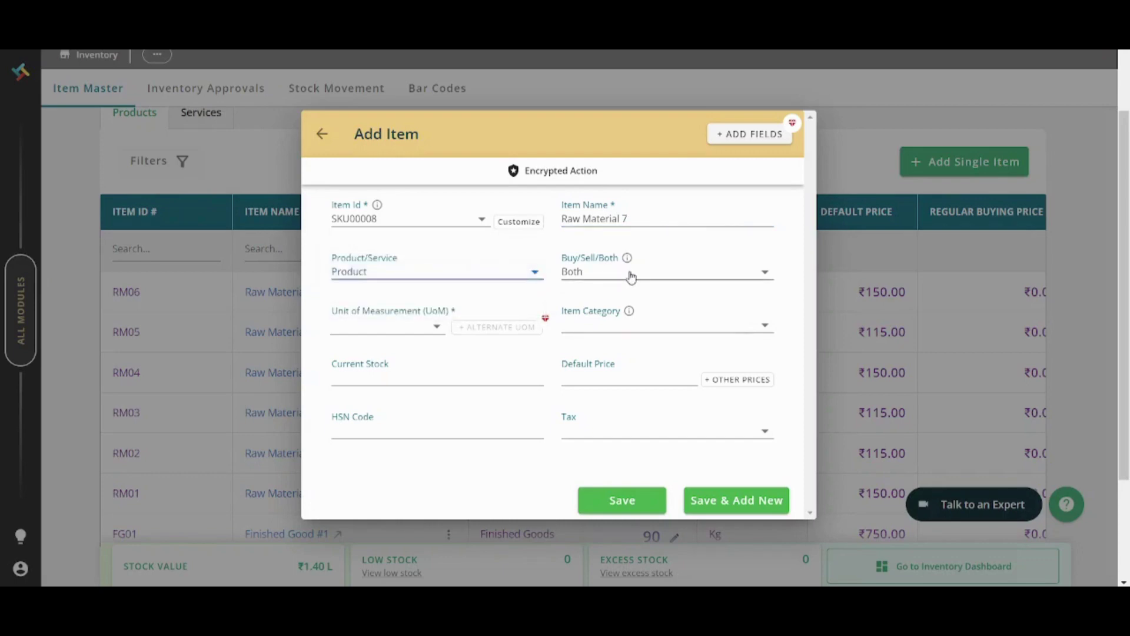
Give it unit Kg, category Raw Materials, stock 100 and price 150, then save.
left_click(418, 336)
left_click(361, 360)
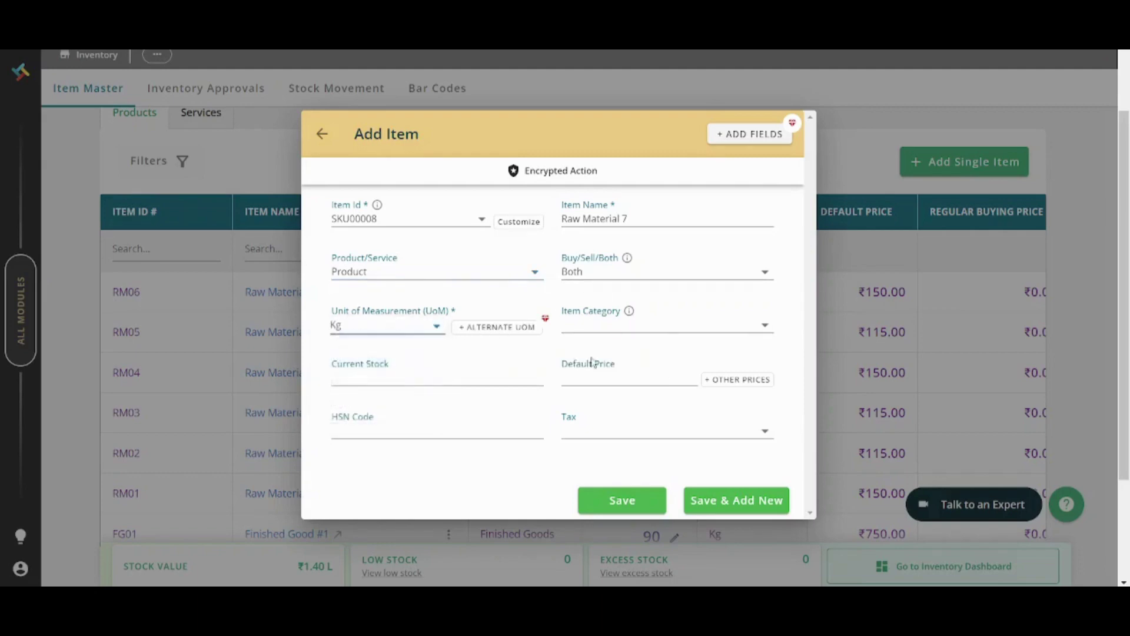
left_click(686, 334)
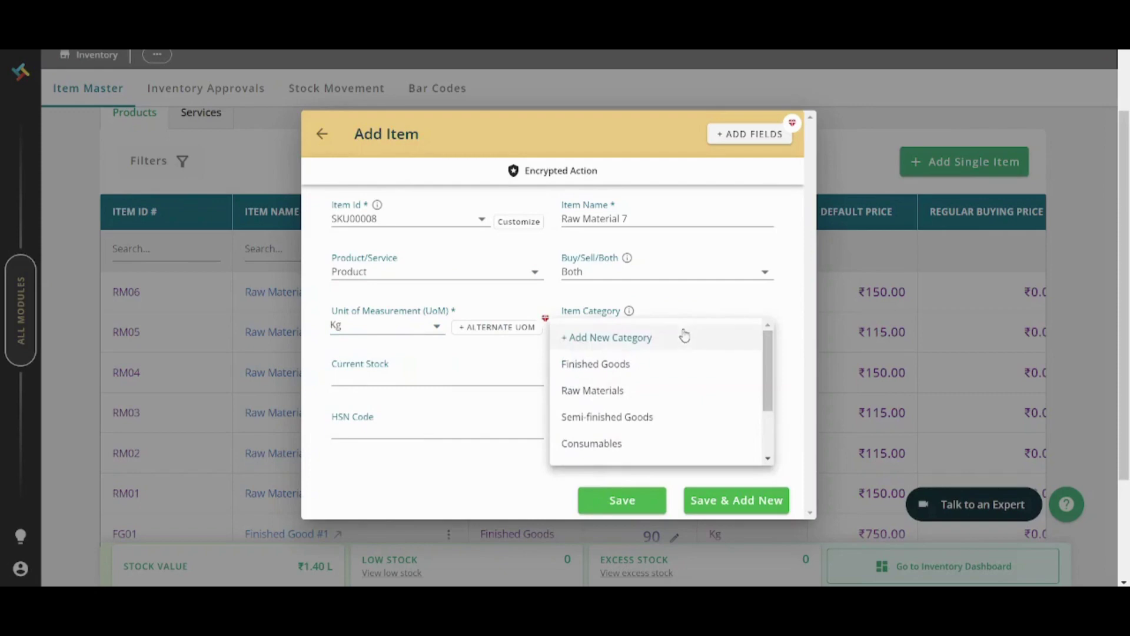
left_click(635, 389)
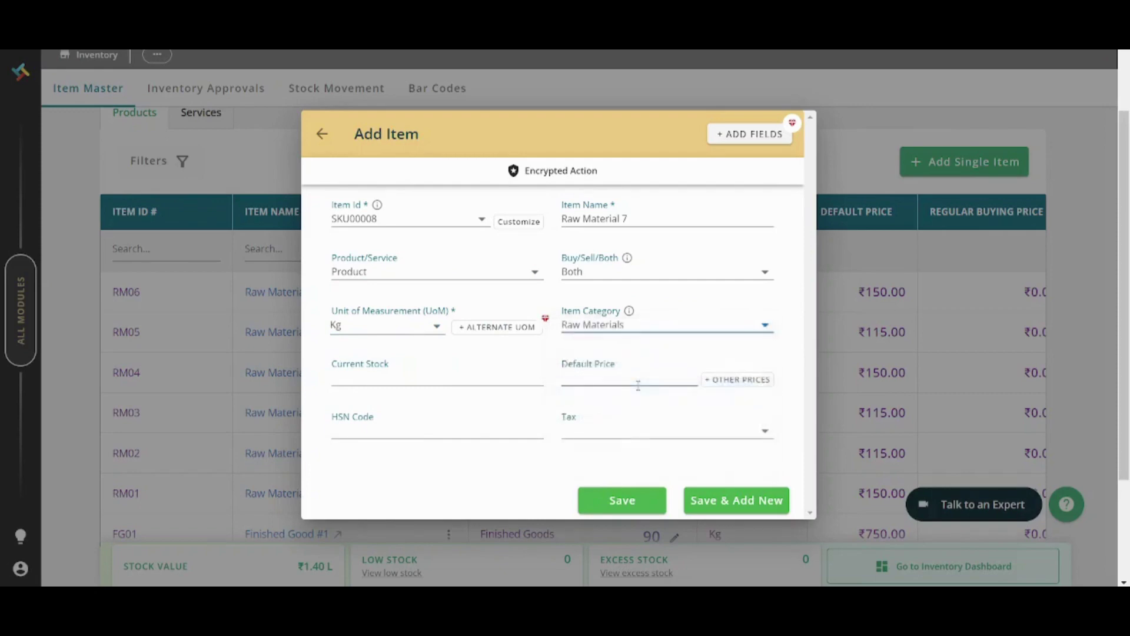
left_click(402, 375)
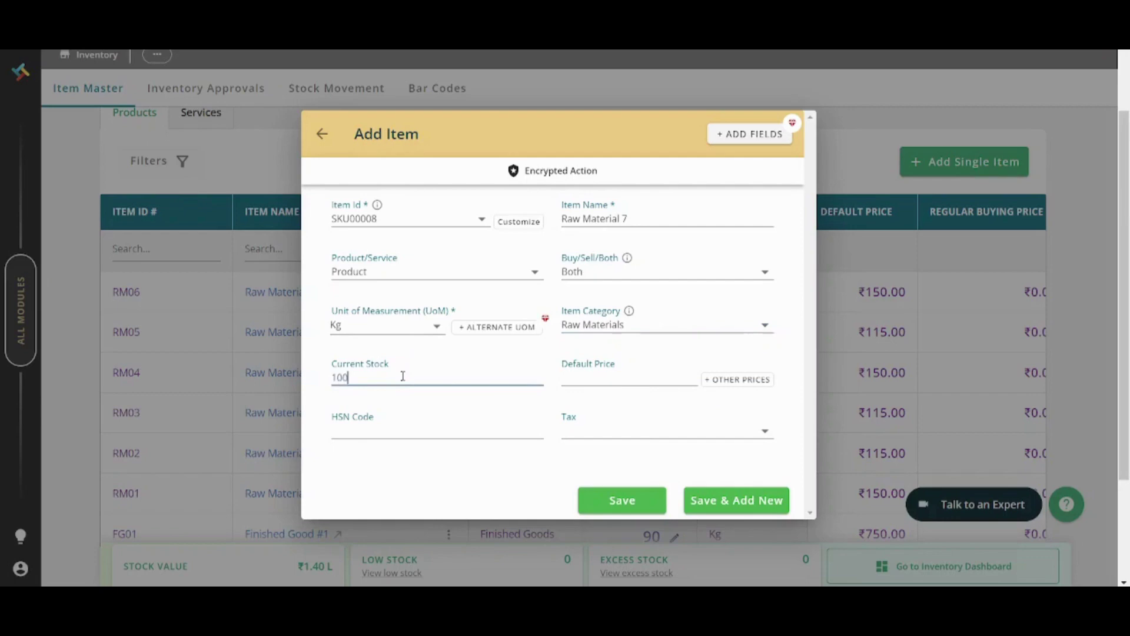
left_click(629, 383)
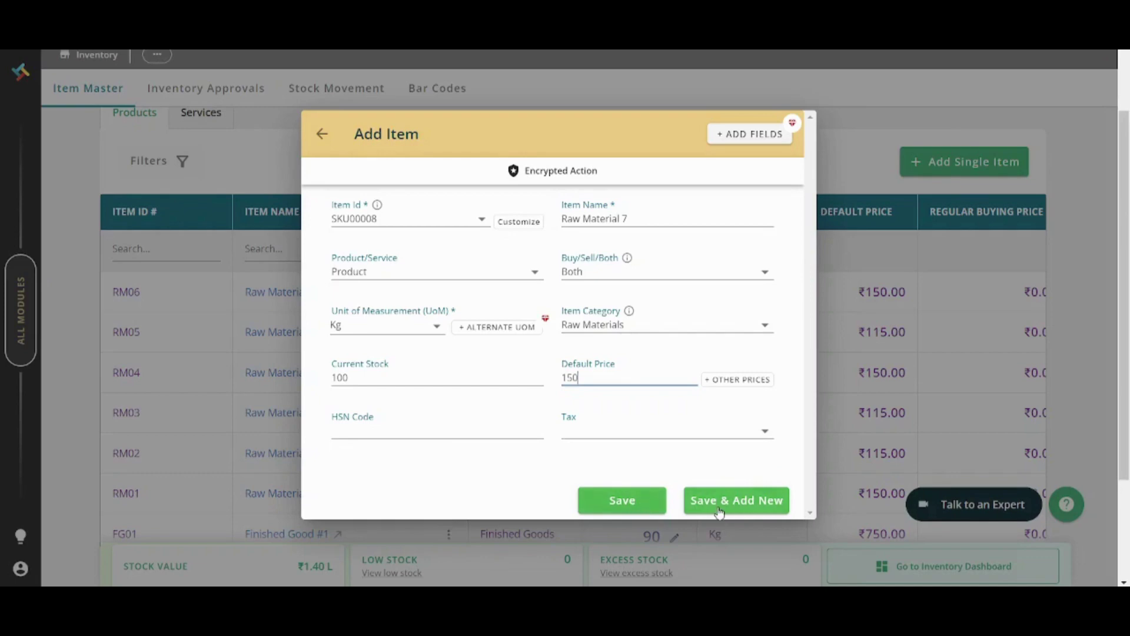
left_click(640, 506)
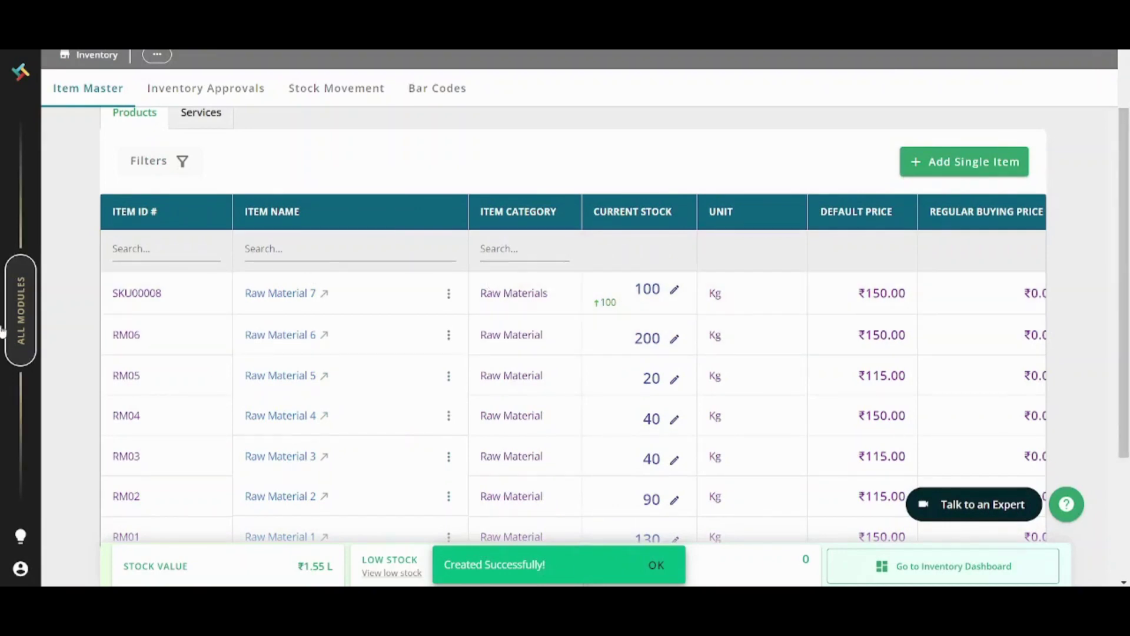
Go to Production, start a new process, and activate the free trial.
left_click(27, 334)
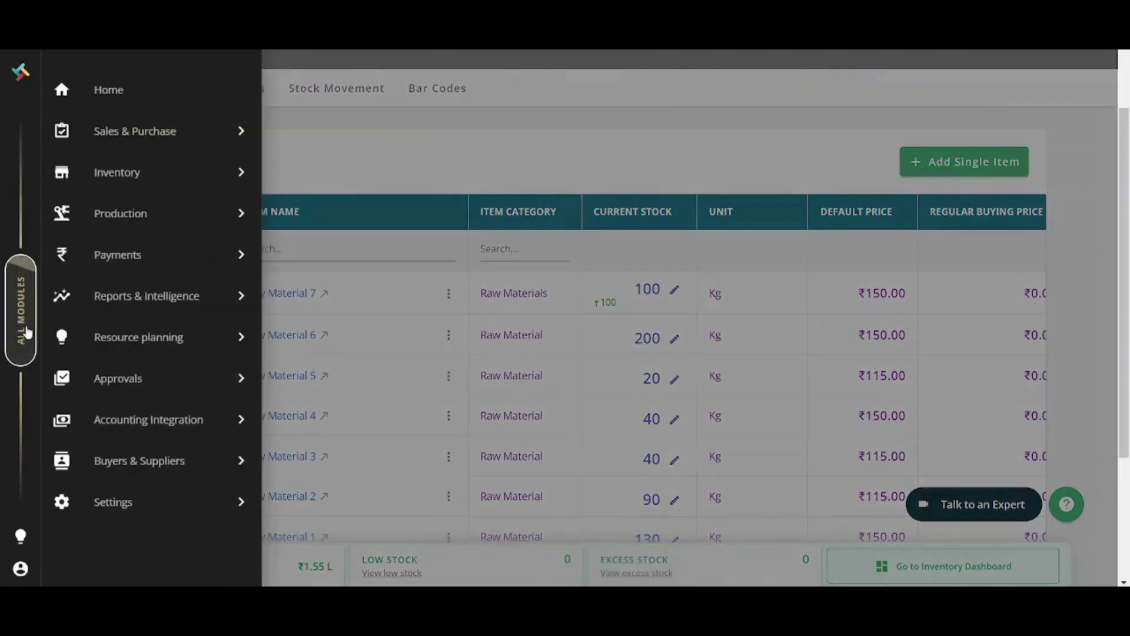
mouse_move(220, 228)
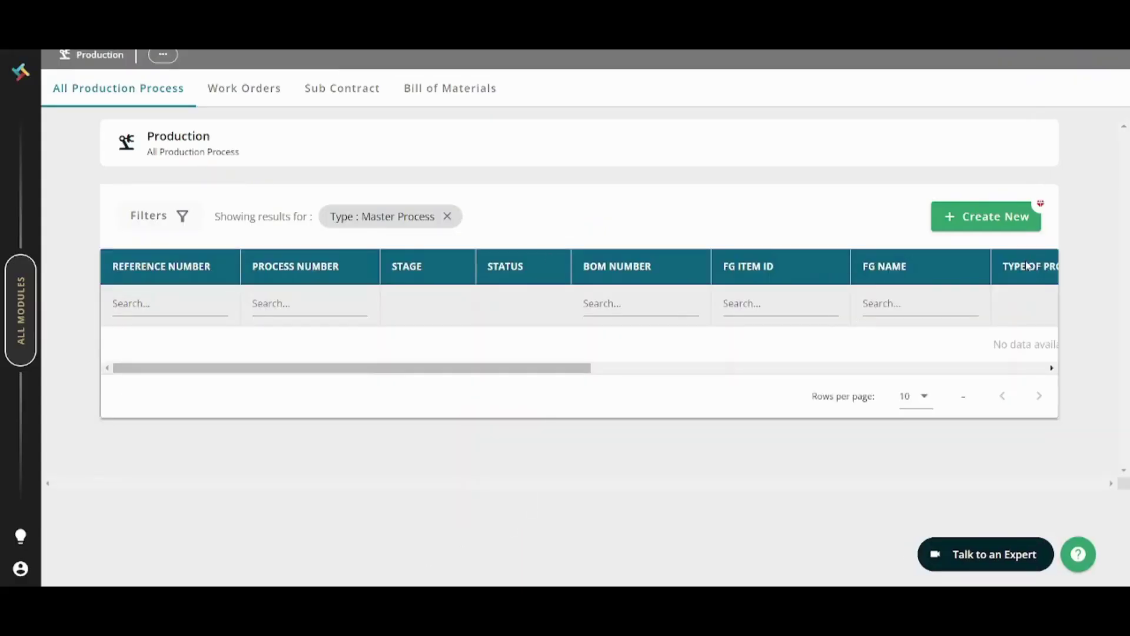
left_click(1006, 222)
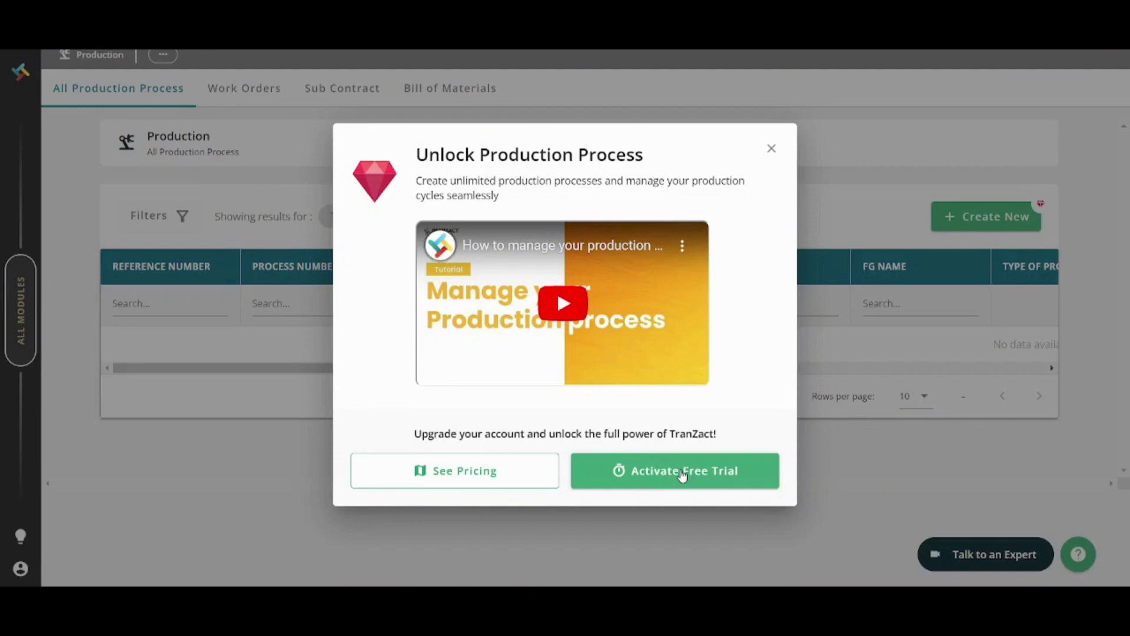
left_click(682, 471)
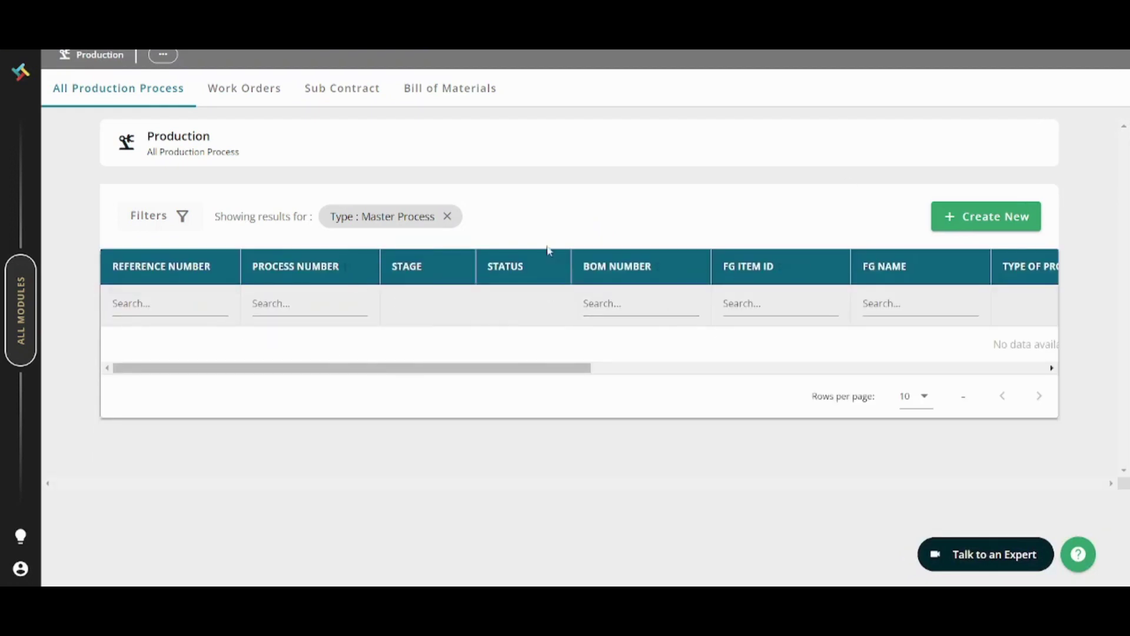
Start a new production order and choose SKU00008 as the row 1 item.
left_click(960, 222)
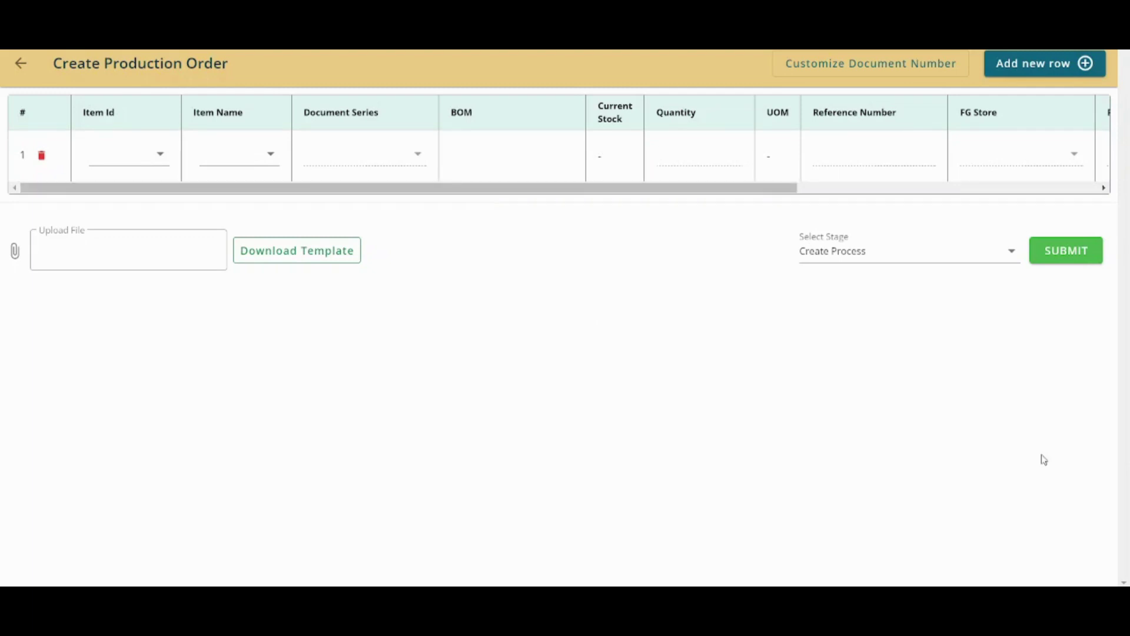
left_click(159, 154)
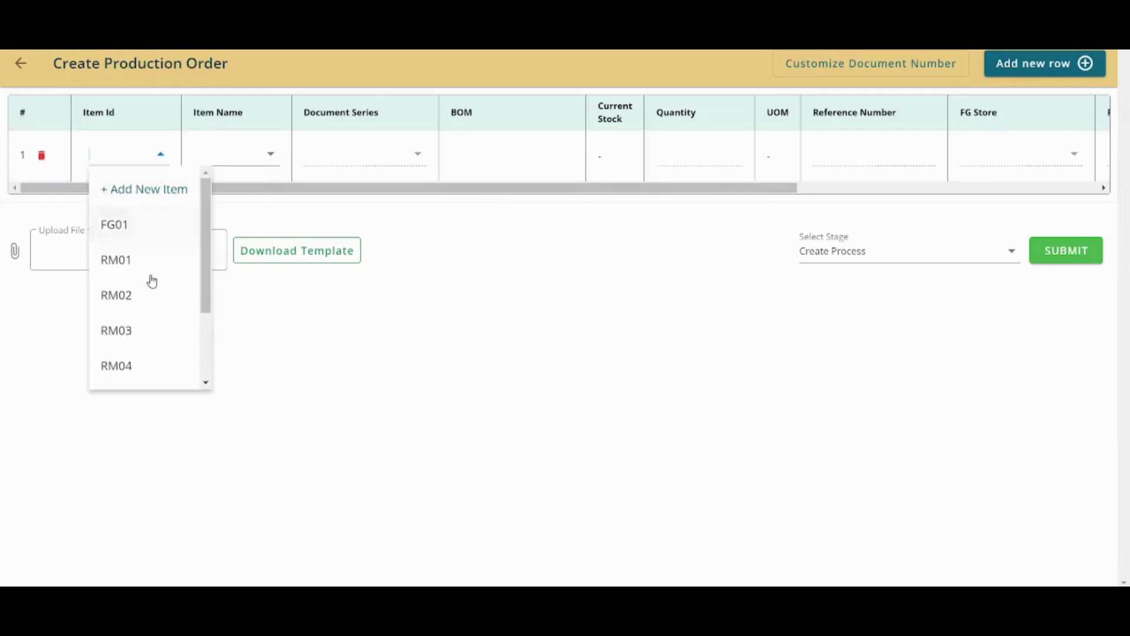
left_click_drag(207, 293, 232, 389)
left_click(131, 376)
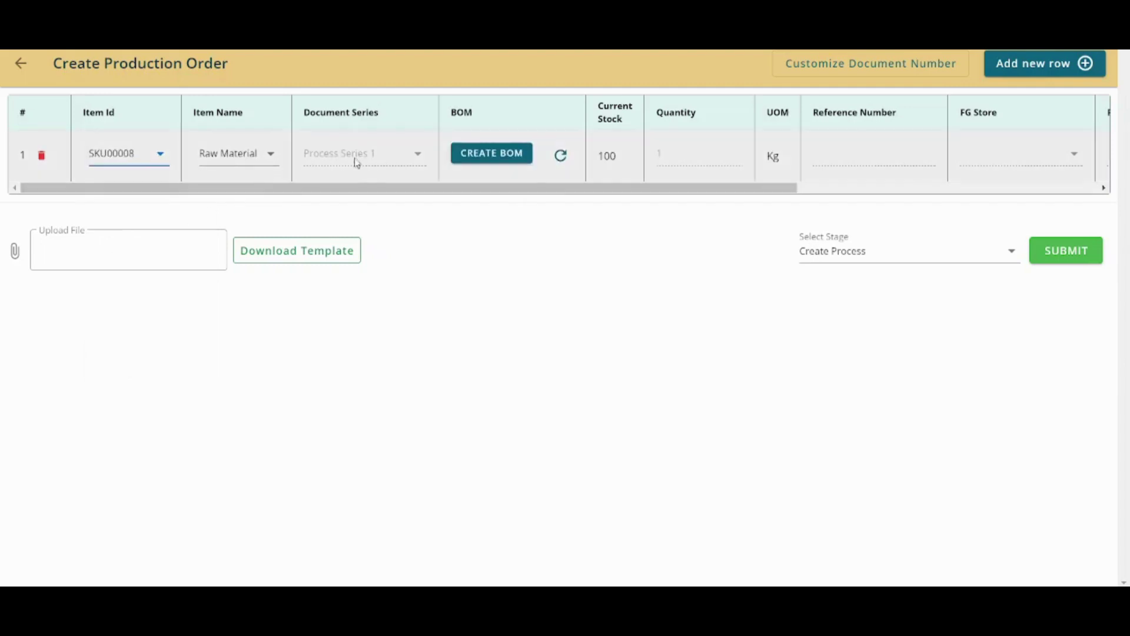
left_click(273, 156)
left_click(270, 154)
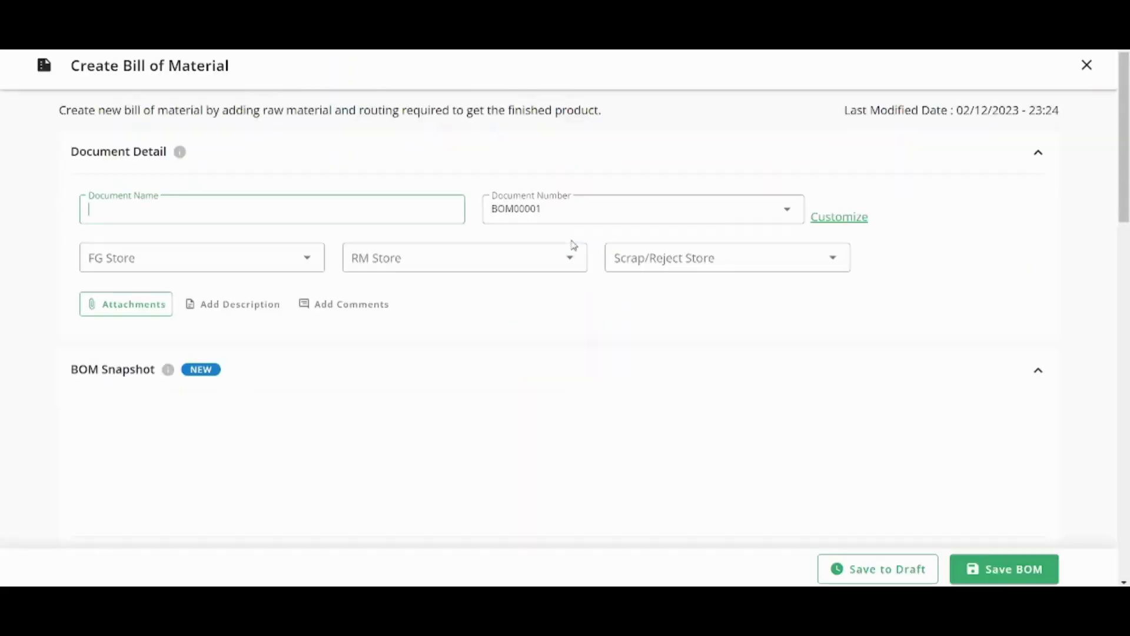
left_click(1039, 254)
scroll(1039, 254, "down", 1)
scroll(1039, 255, "down", 5)
scroll(1039, 254, "down", 5)
scroll(1039, 255, "up", 15)
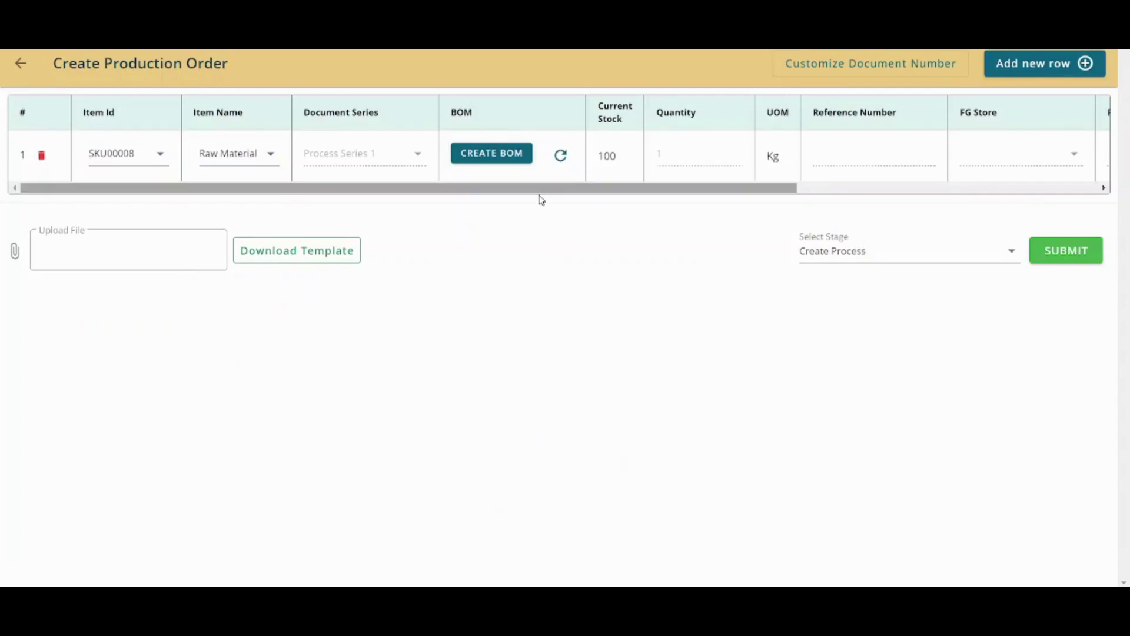
left_click_drag(555, 189, 705, 209)
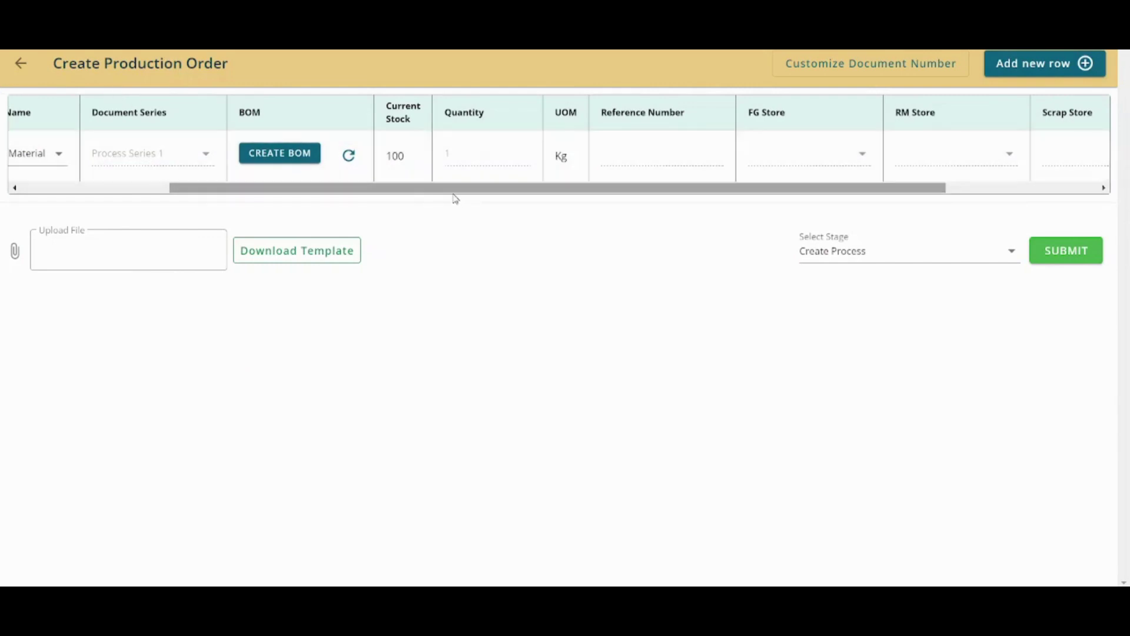
mouse_move(454, 189)
left_mouse_down()
mouse_move(486, 194)
mouse_move(439, 192)
mouse_move(475, 195)
left_mouse_up()
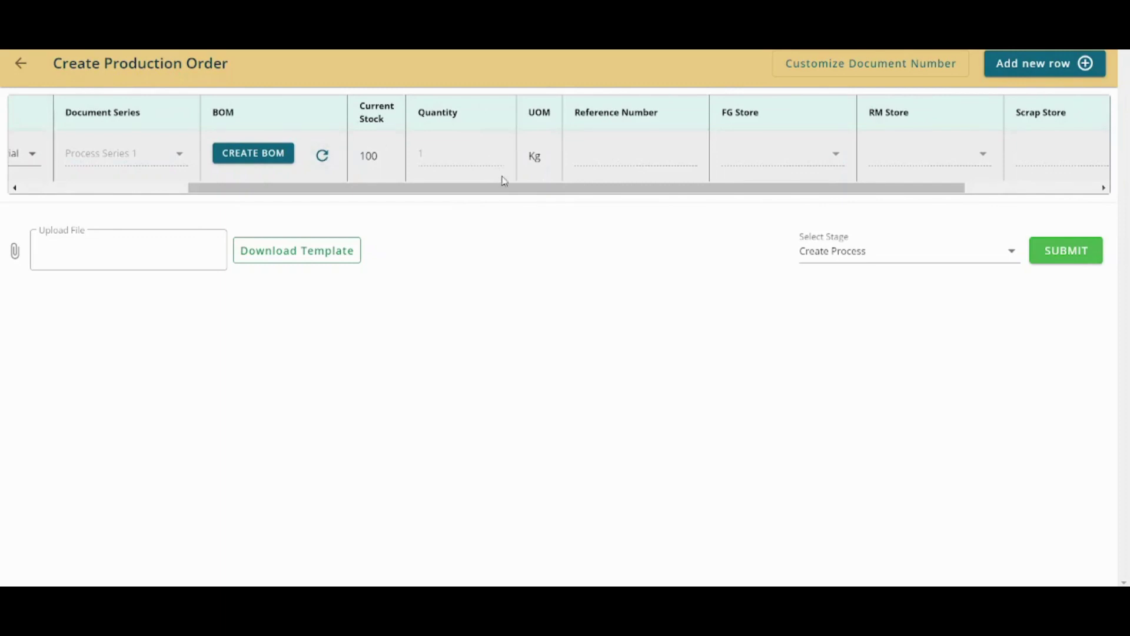
left_click_drag(507, 194, 654, 213)
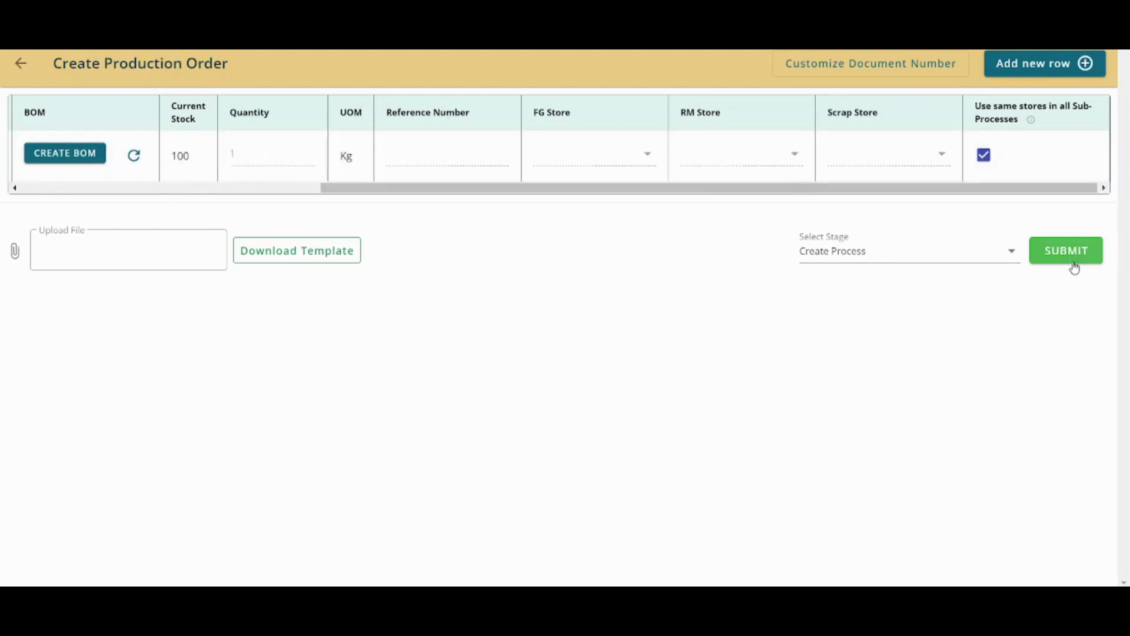
left_click_drag(591, 189, 289, 189)
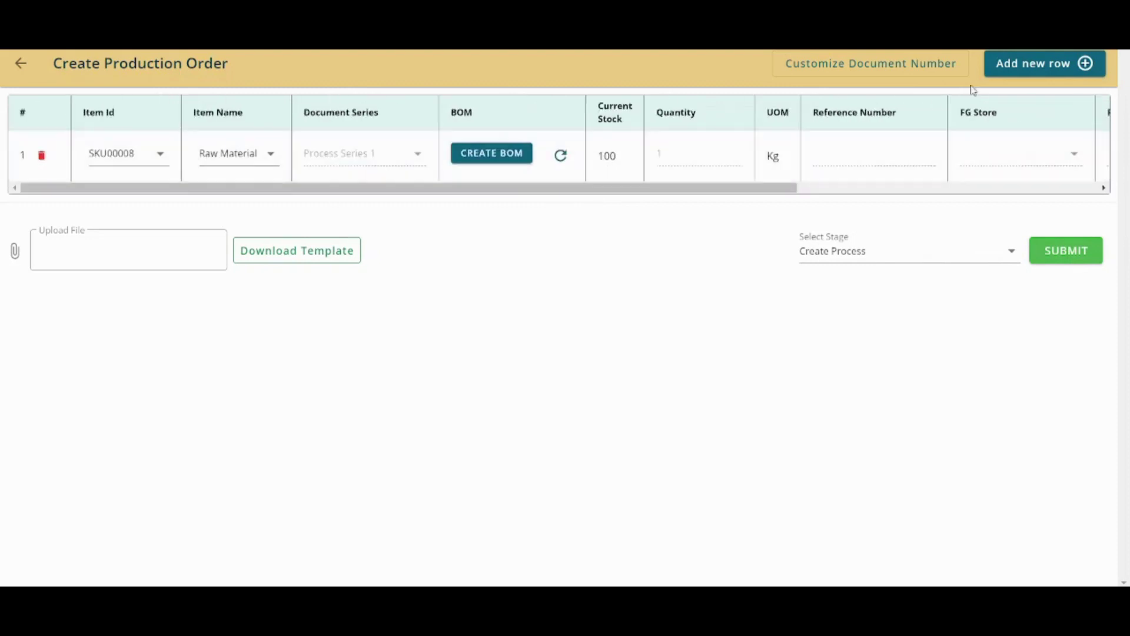
Return to the production process list and open, then close, the Filters panel.
left_click(20, 67)
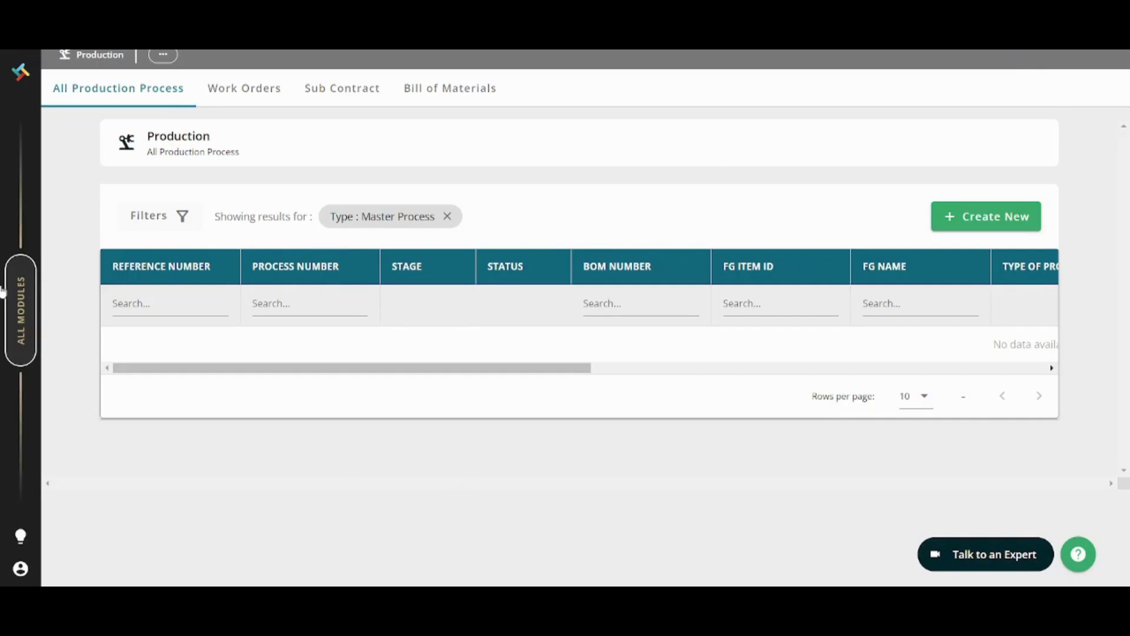
left_click(178, 227)
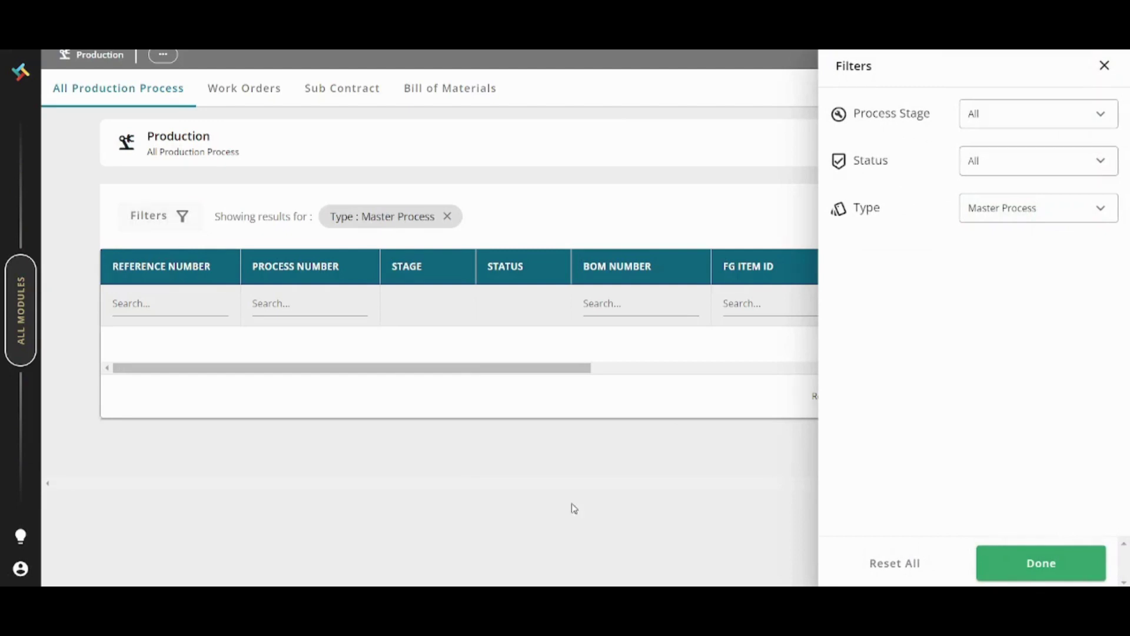
left_click(388, 474)
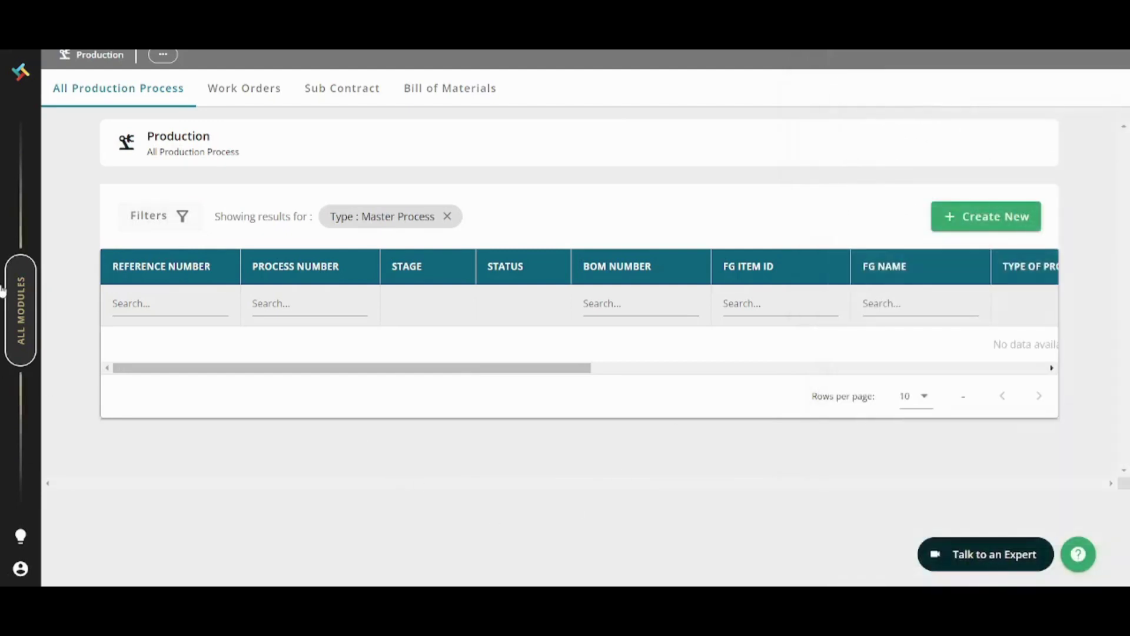
left_click(18, 331)
Browse the Payments, Reports & Intelligence, Resource planning, Accounting Integration, Buyers & Suppliers and Settings module pages.
mouse_move(144, 255)
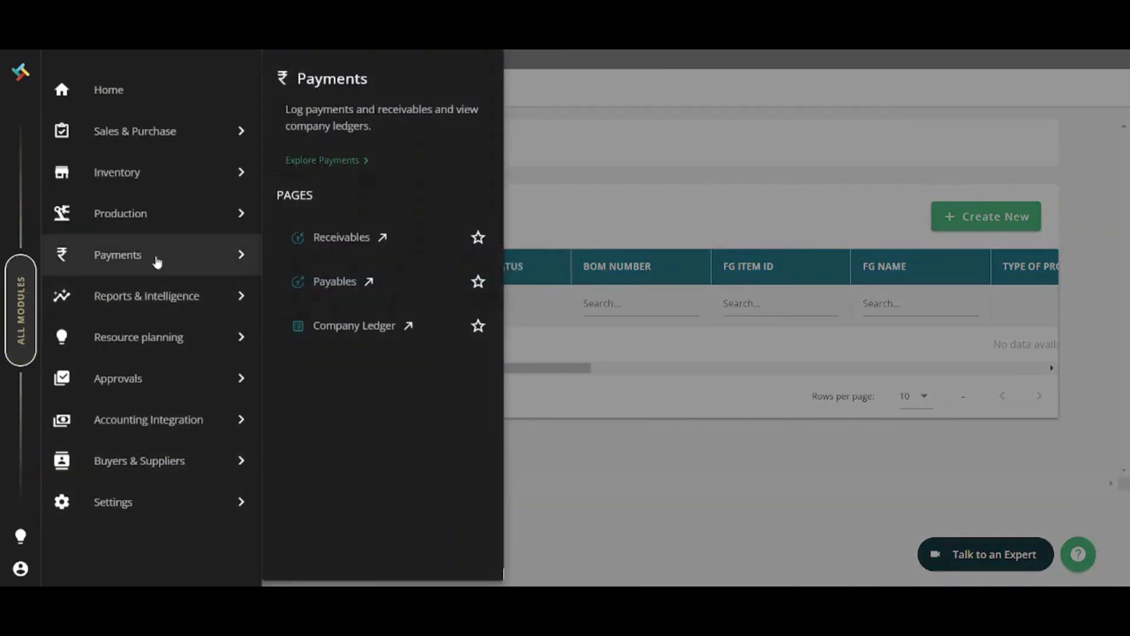
mouse_move(124, 226)
mouse_move(113, 316)
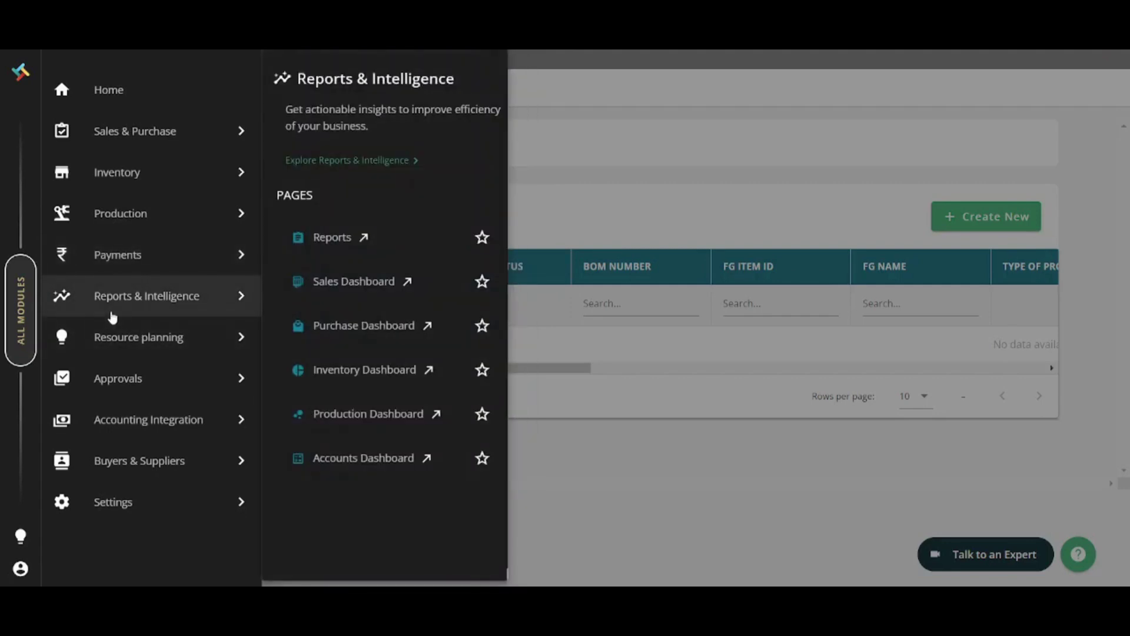
mouse_move(97, 338)
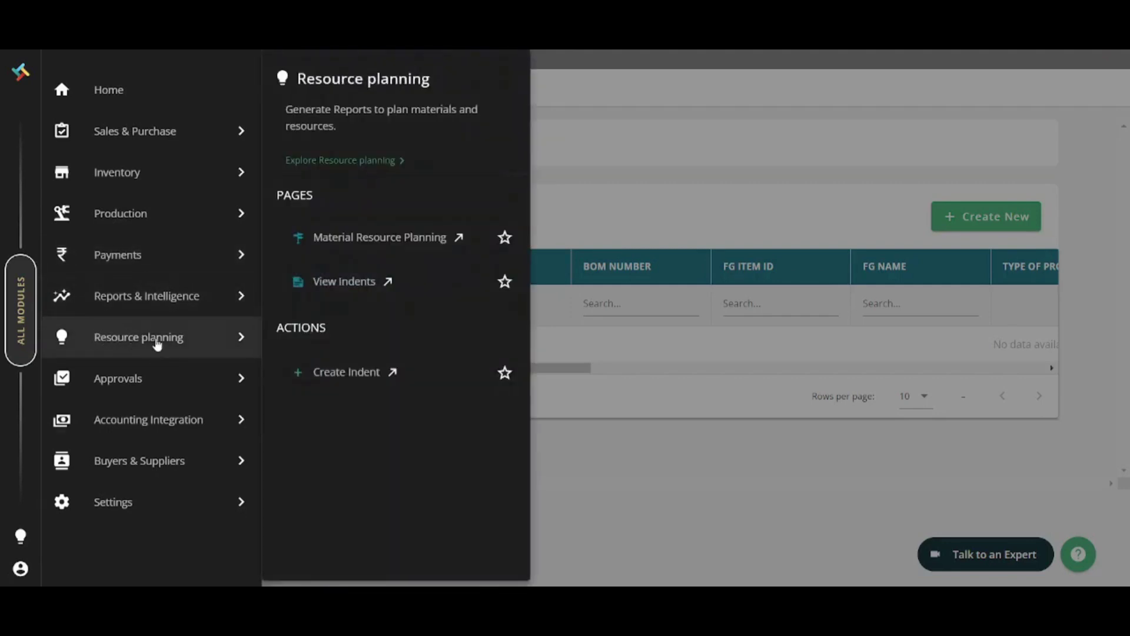
mouse_move(131, 430)
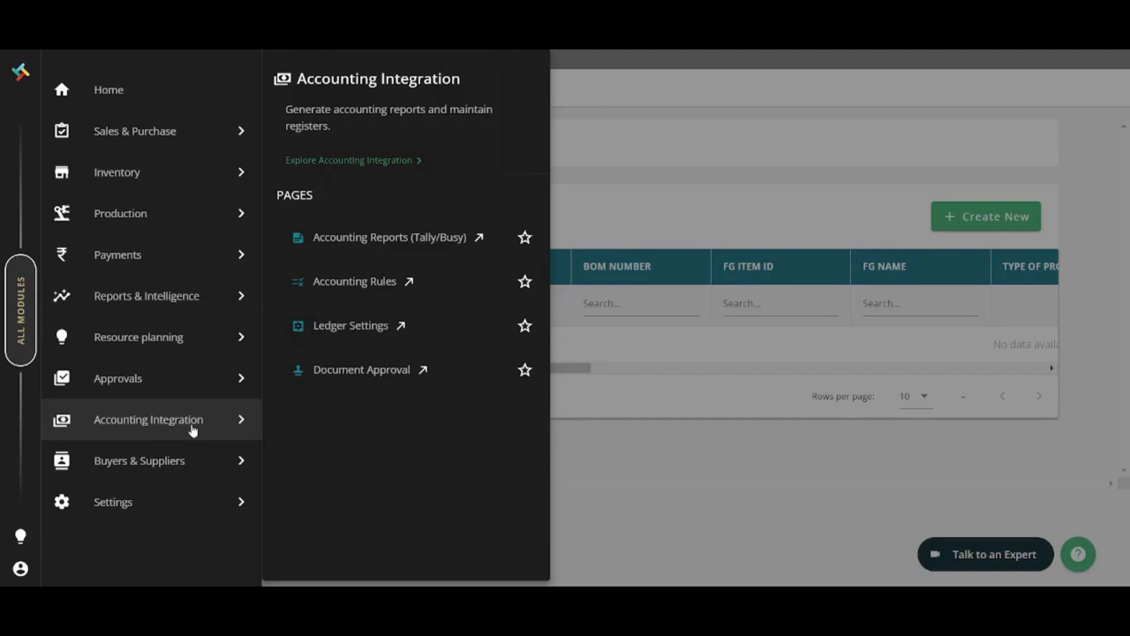
mouse_move(132, 457)
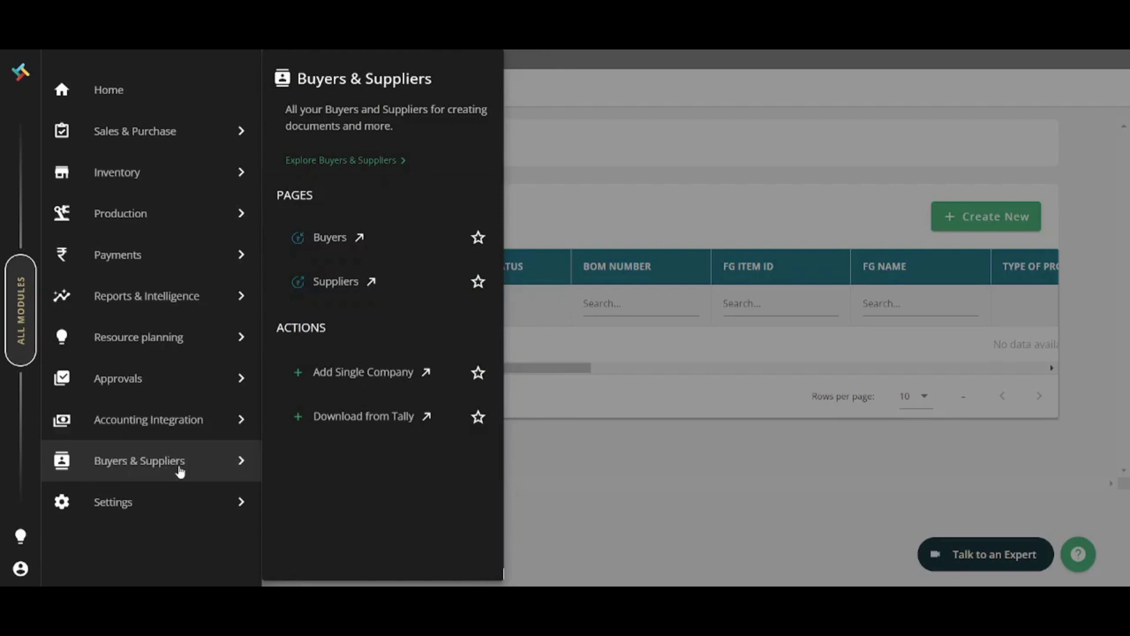
mouse_move(178, 506)
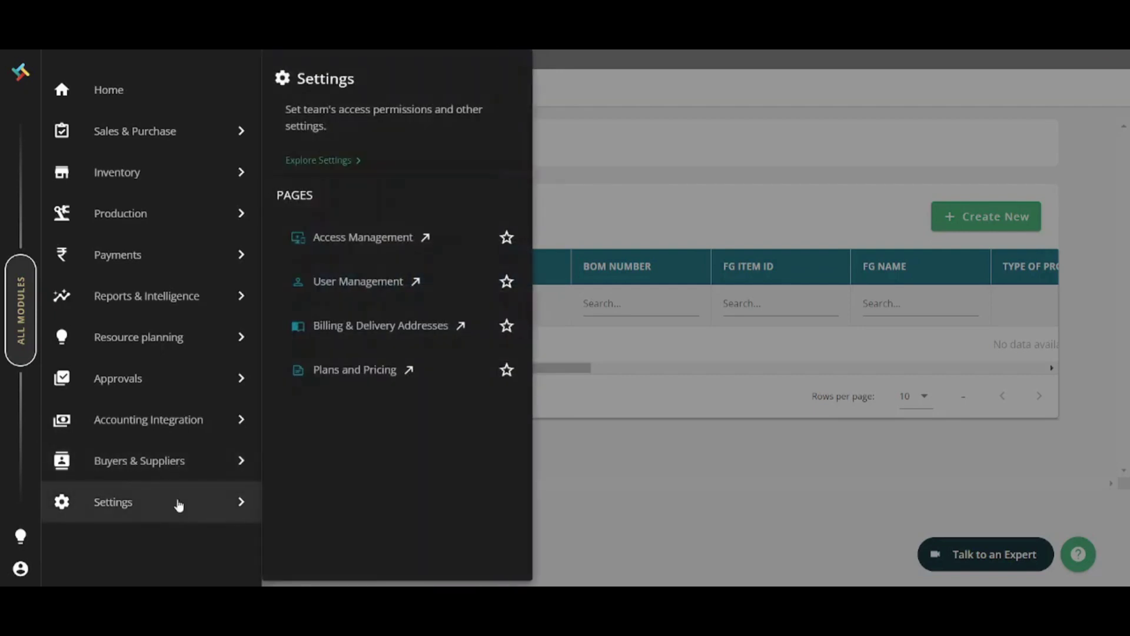